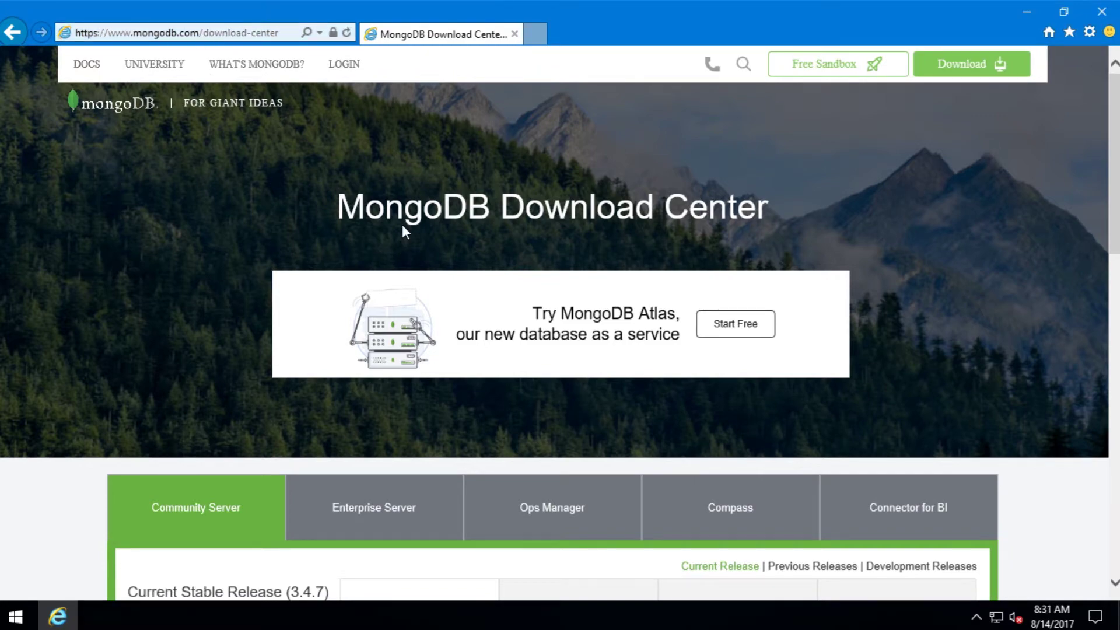
# - Choose the Windows Server 2008 64-bit Community Server build and minimize Internet Explorer
pyautogui.scroll(-2, 186, 402)
pyautogui.scroll(-2, 187, 370)
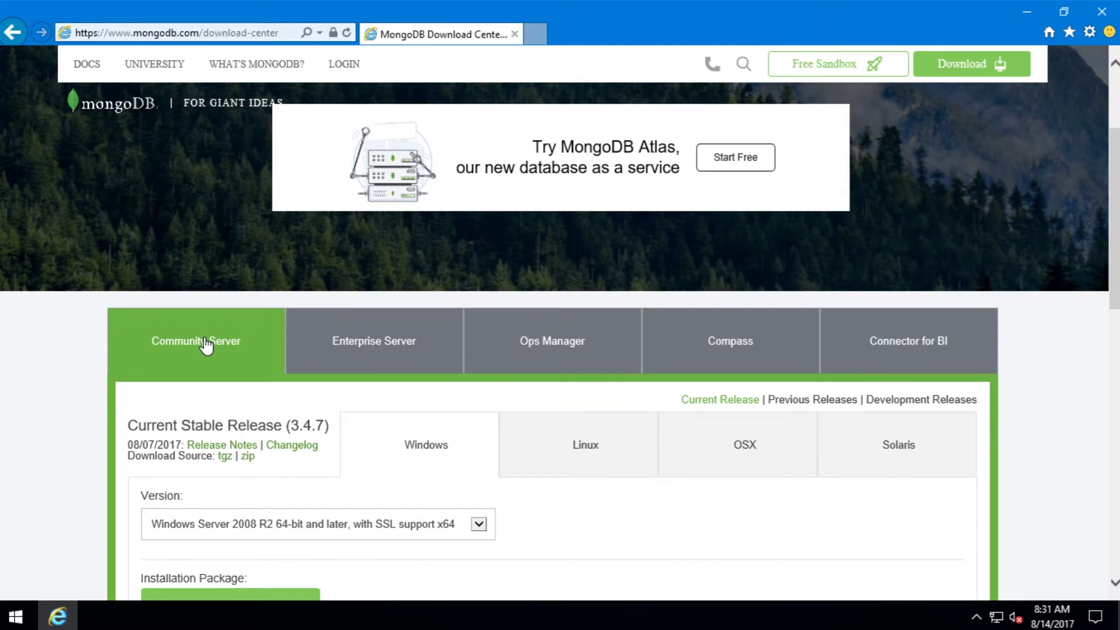
pyautogui.scroll(-1, 206, 345)
pyautogui.click(230, 446)
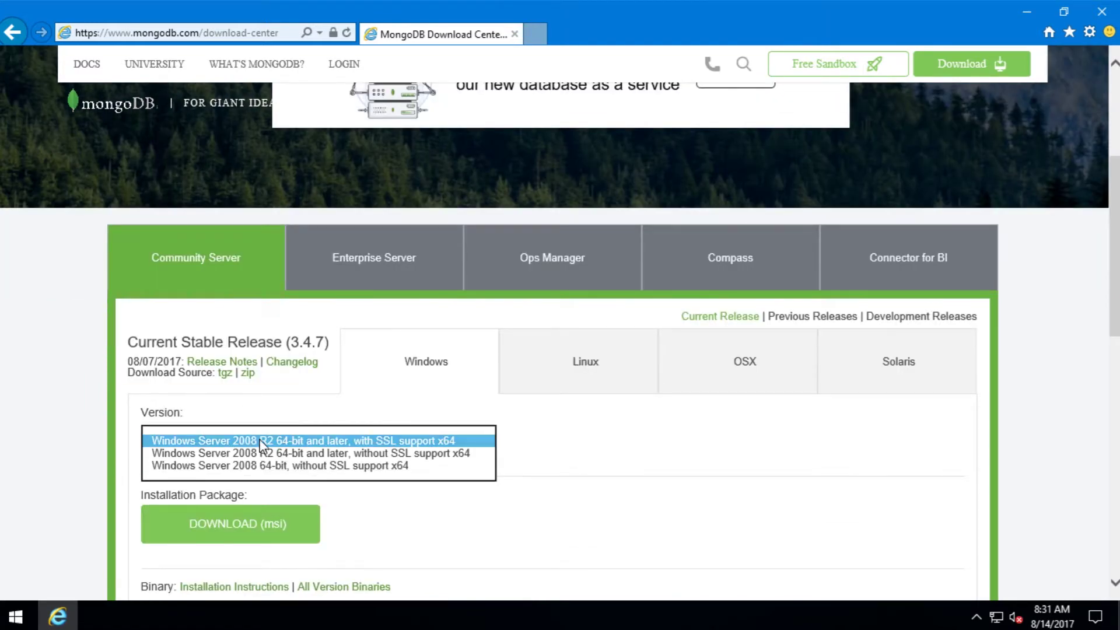
pyautogui.click(293, 439)
pyautogui.scroll(-2, 435, 453)
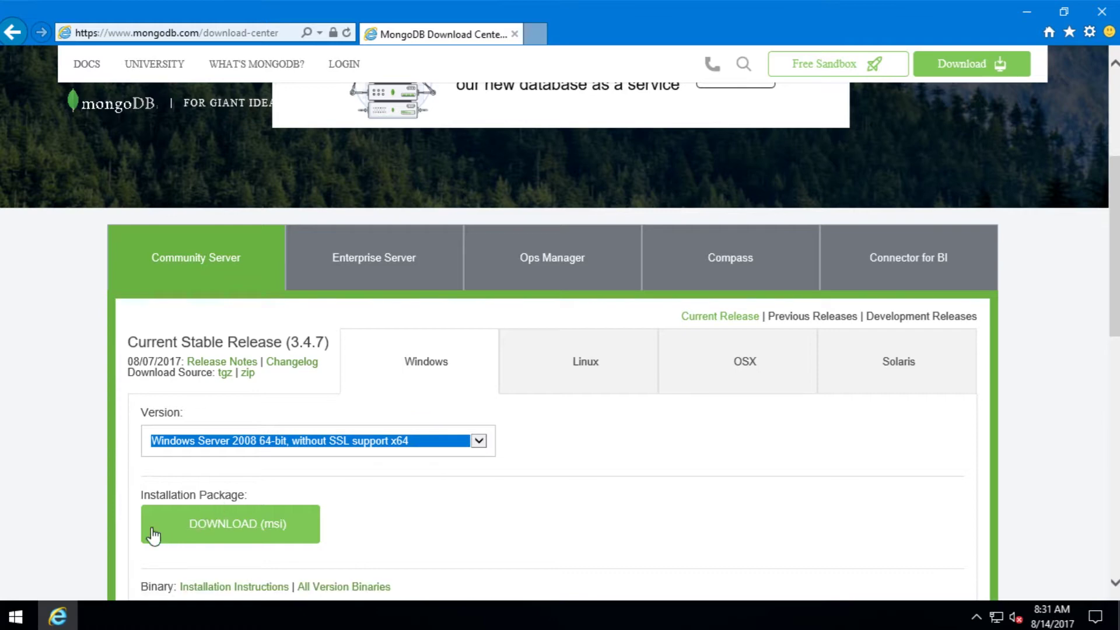
pyautogui.click(71, 618)
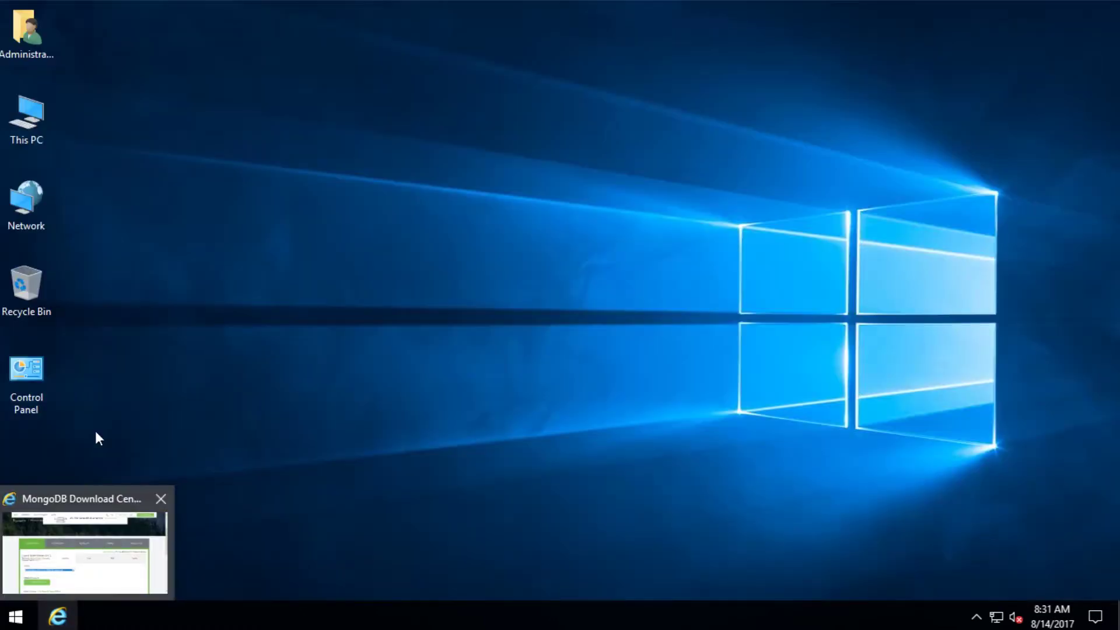
# - Launch the MongoDB .msi installer from the Administrator's Downloads folder
pyautogui.doubleClick(26, 37)
pyautogui.click(476, 185)
pyautogui.doubleClick(476, 186)
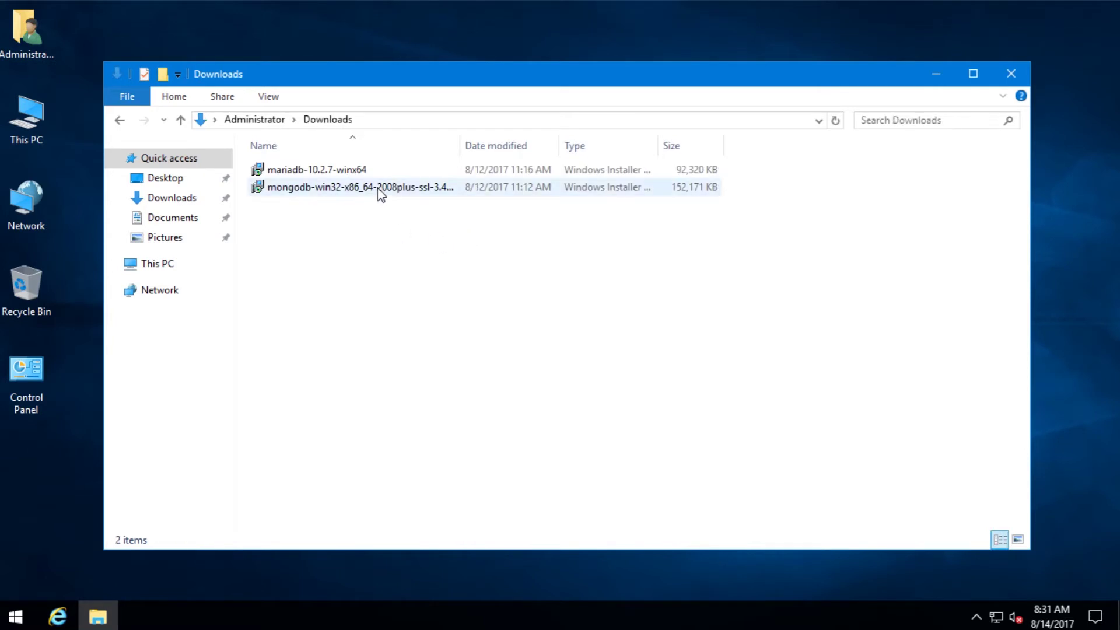
pyautogui.doubleClick(401, 191)
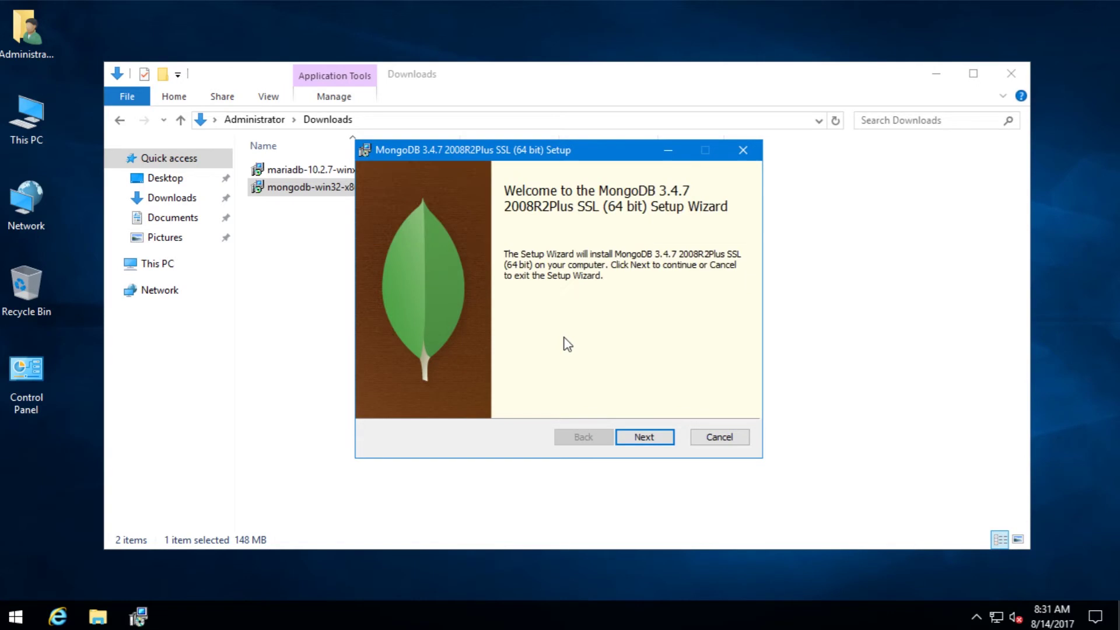
# - Install MongoDB 3.4.7 with license accepted and Complete setup, then close the wizard and Downloads
pyautogui.click(648, 442)
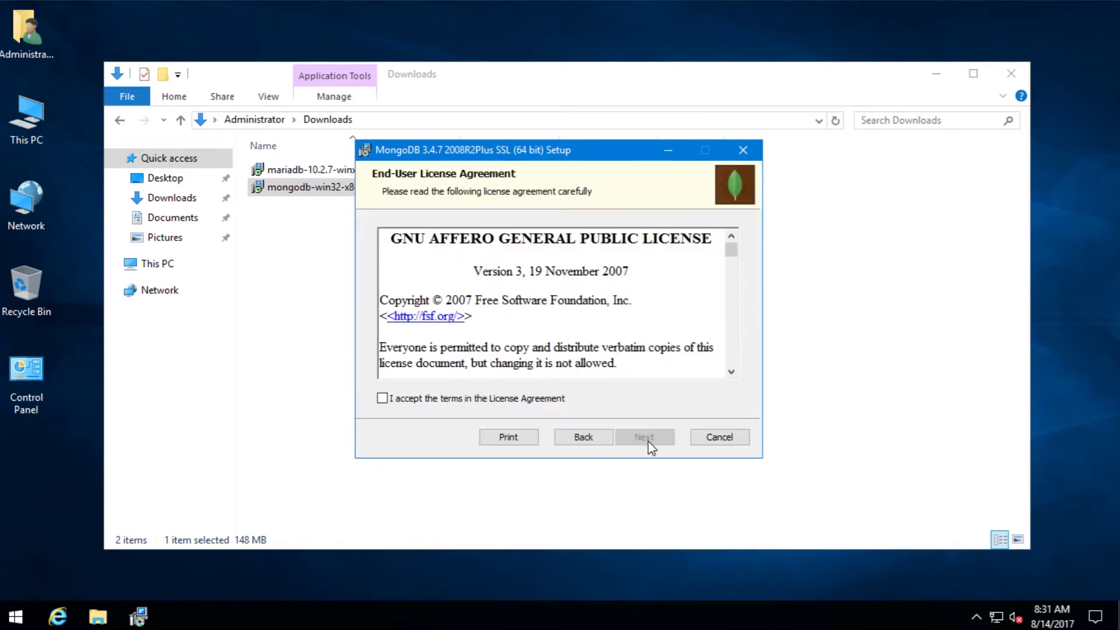
pyautogui.click(495, 399)
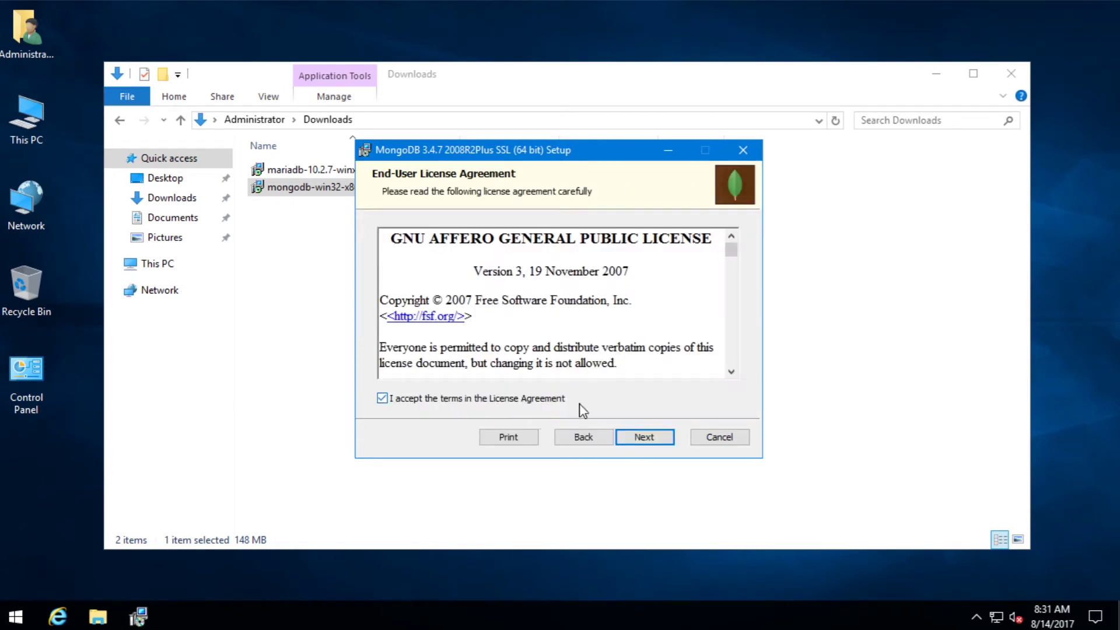
pyautogui.click(664, 446)
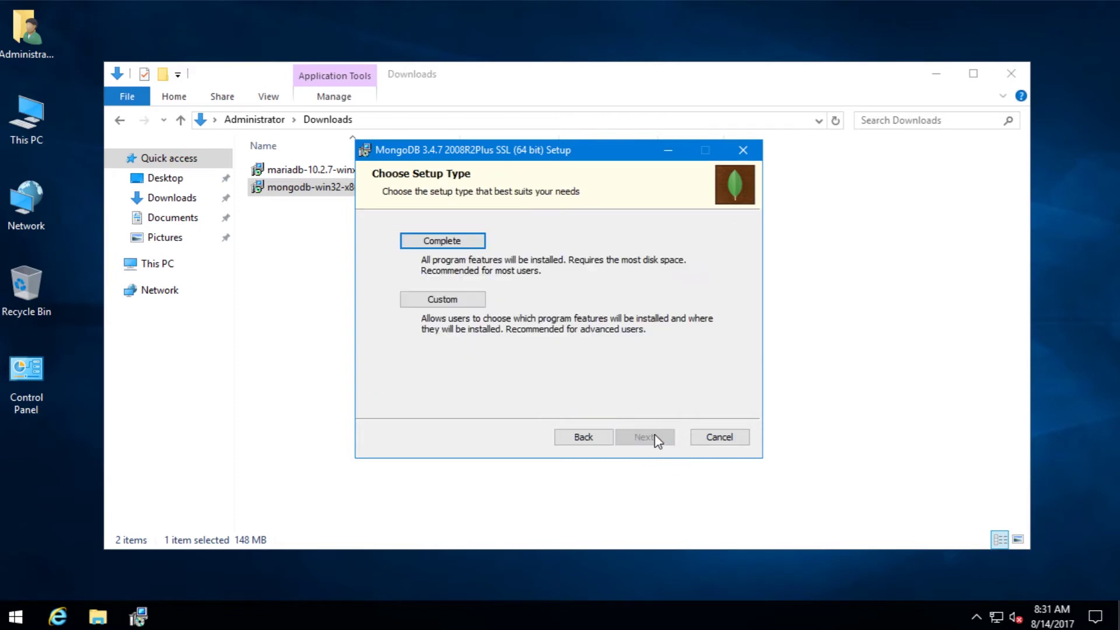
pyautogui.click(443, 242)
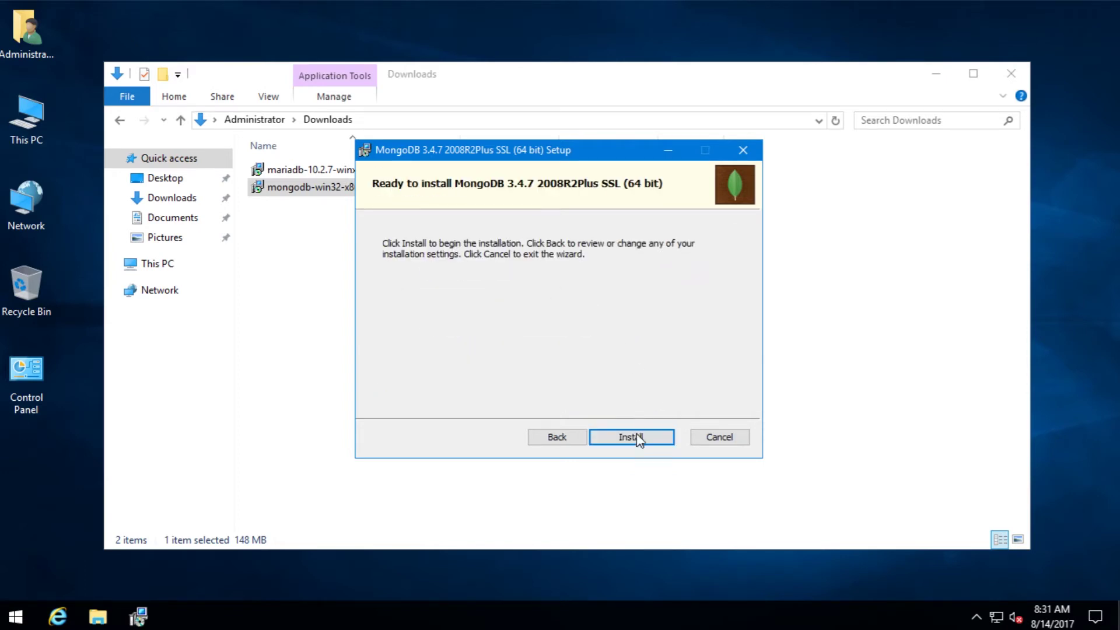
pyautogui.click(642, 444)
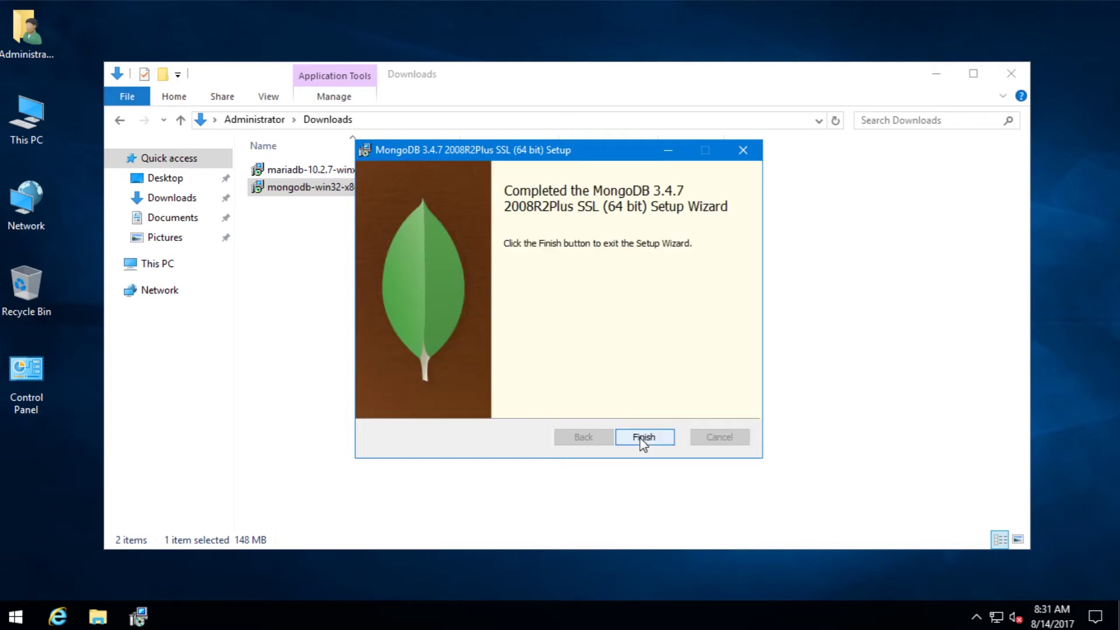
pyautogui.click(644, 437)
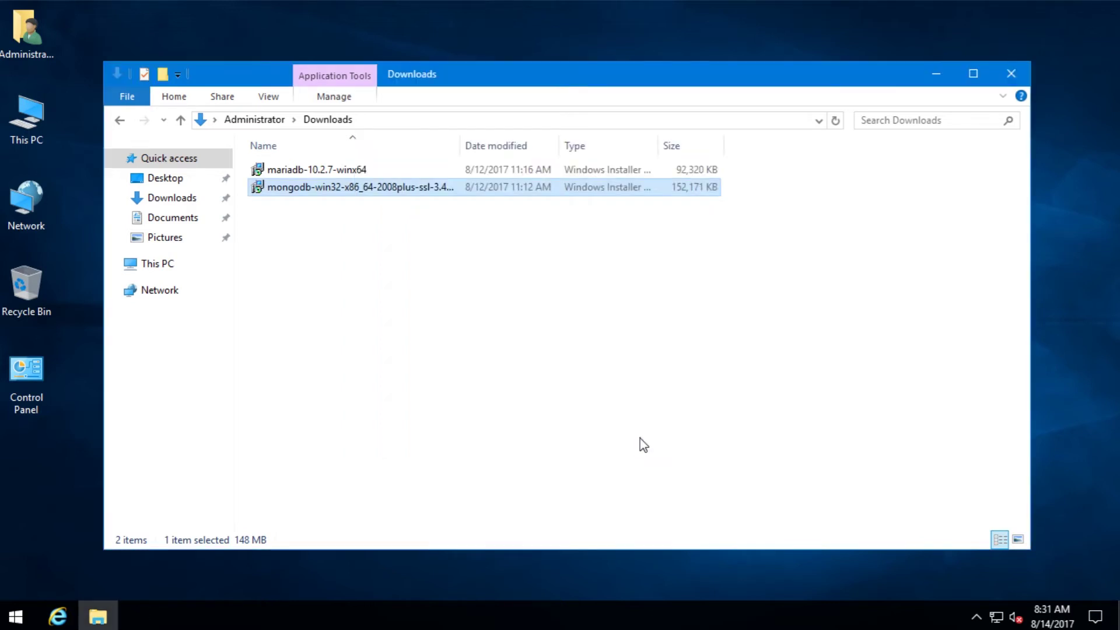
pyautogui.click(1020, 82)
# - Browse to C:\Program Files\MongoDB\Server\3.4\bin and select its address-bar path for copying
pyautogui.doubleClick(26, 117)
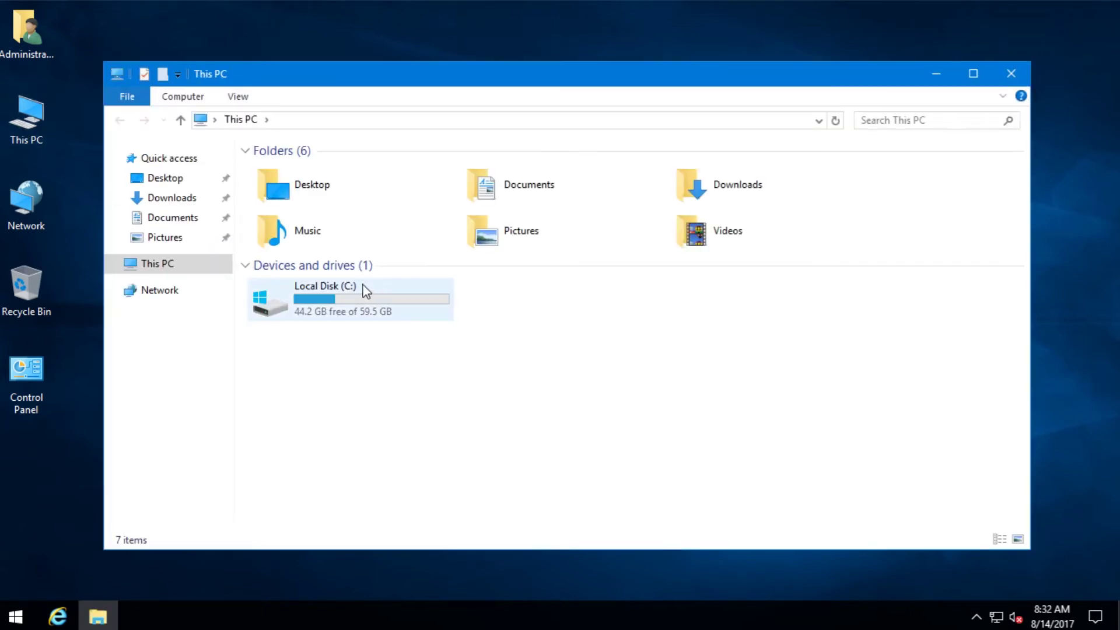
pyautogui.doubleClick(358, 297)
pyautogui.doubleClick(320, 212)
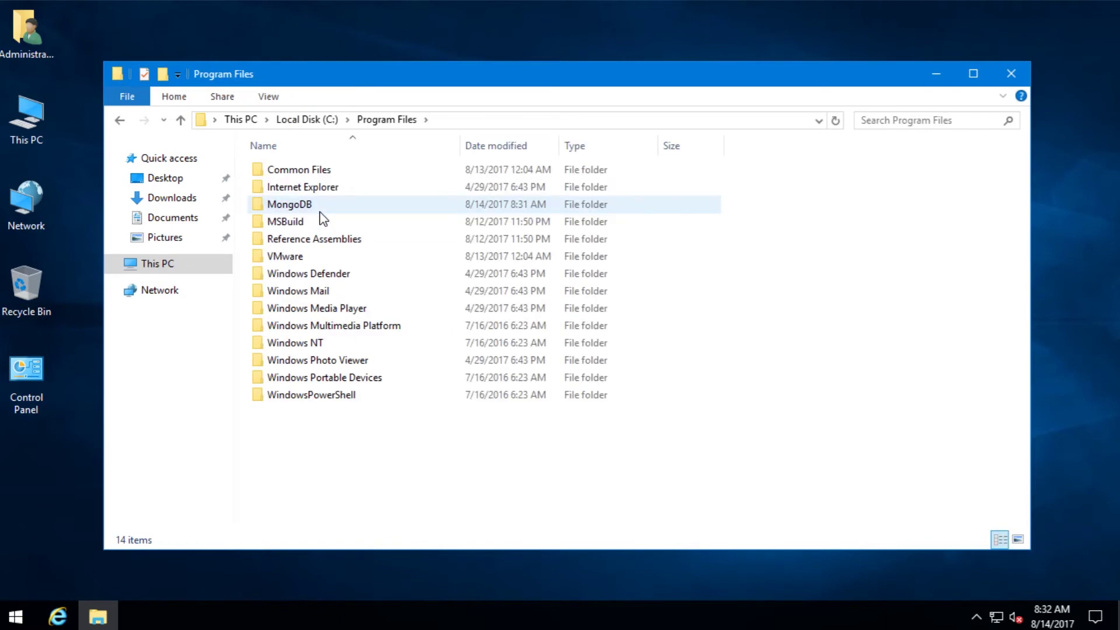
pyautogui.doubleClick(305, 206)
pyautogui.doubleClick(291, 171)
pyautogui.doubleClick(303, 176)
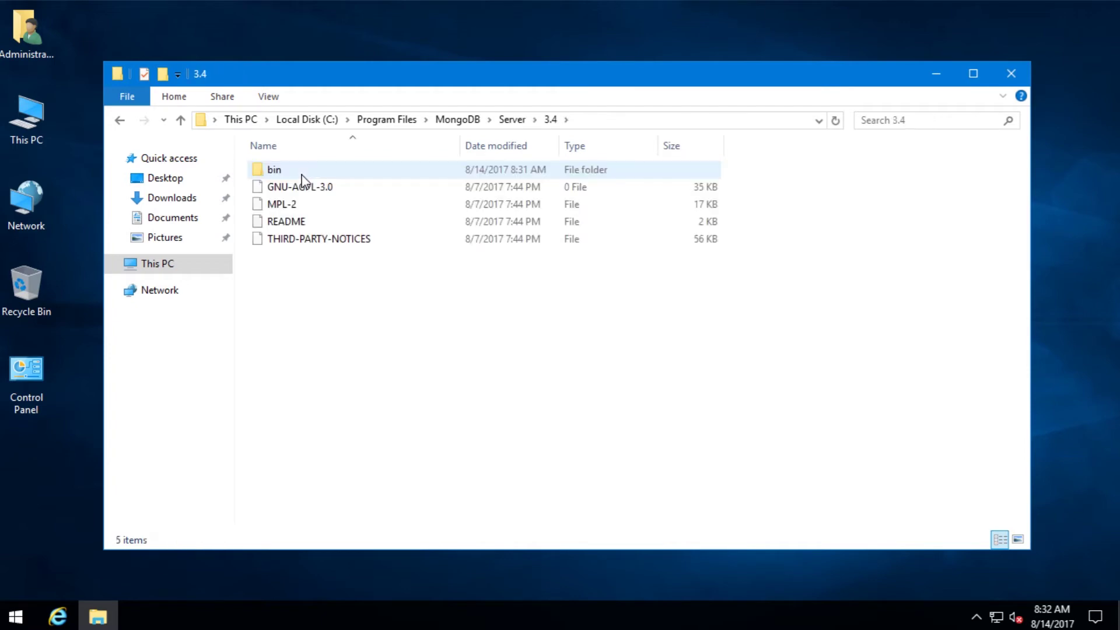
pyautogui.doubleClick(302, 174)
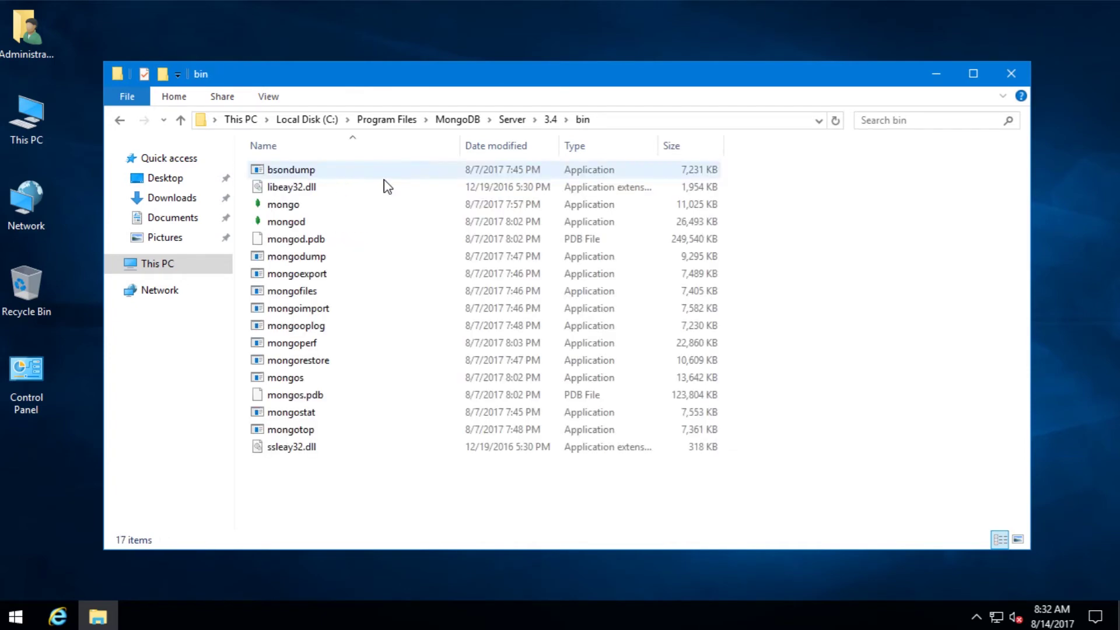
pyautogui.click(634, 121)
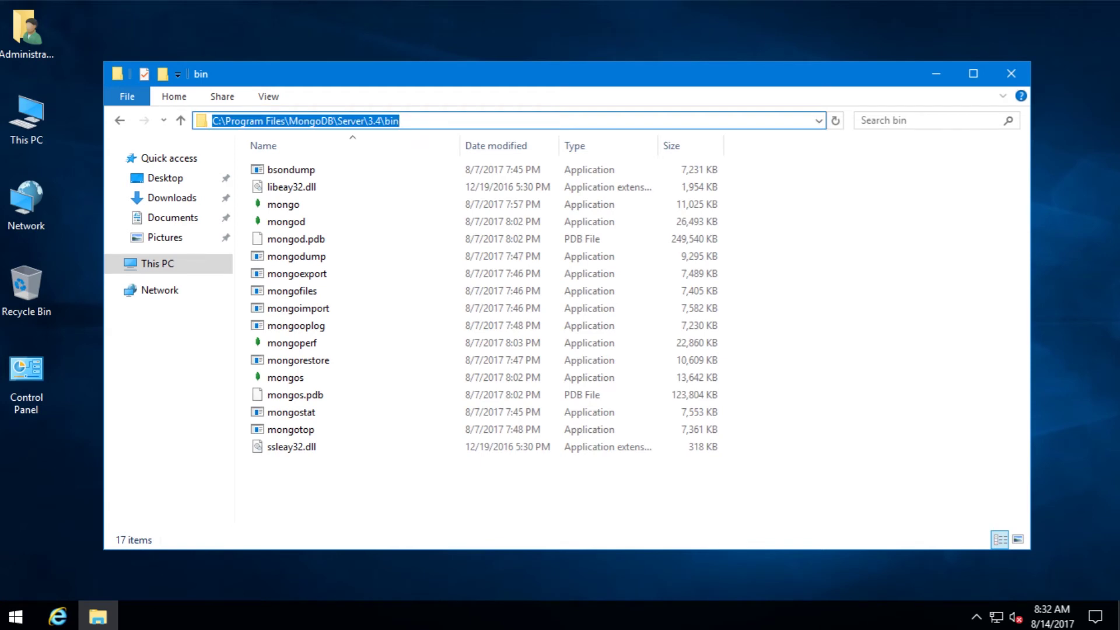
pyautogui.rightClick(394, 121)
# - Copy the bin path, then reach Environment Variables via This PC Properties and Advanced system settings
pyautogui.click(429, 176)
pyautogui.click(1009, 78)
pyautogui.rightClick(37, 134)
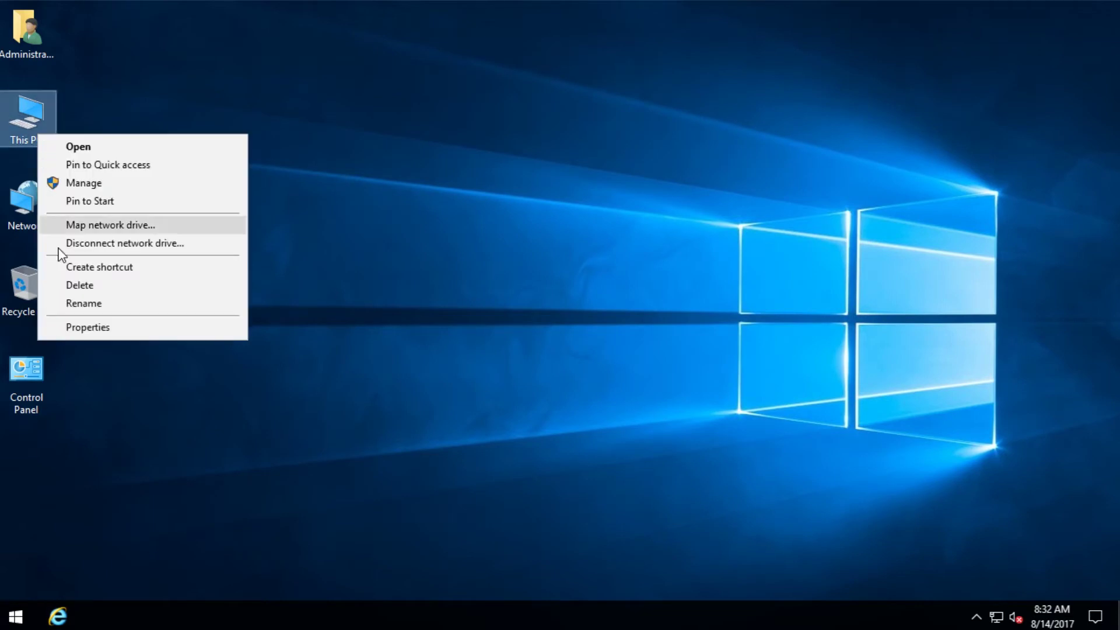
pyautogui.click(93, 331)
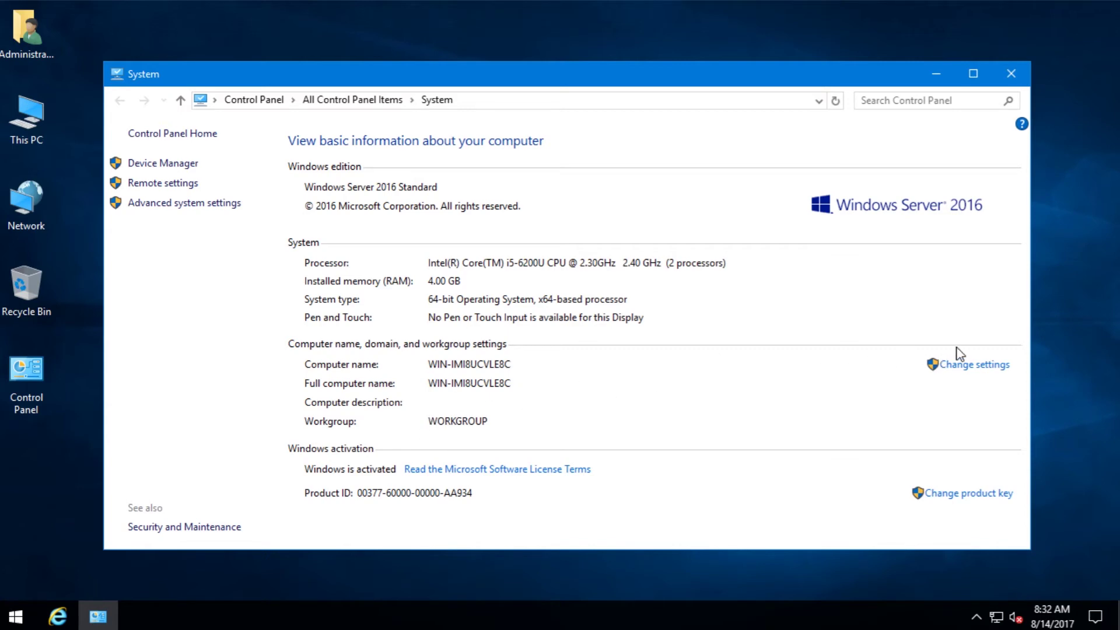
pyautogui.click(933, 363)
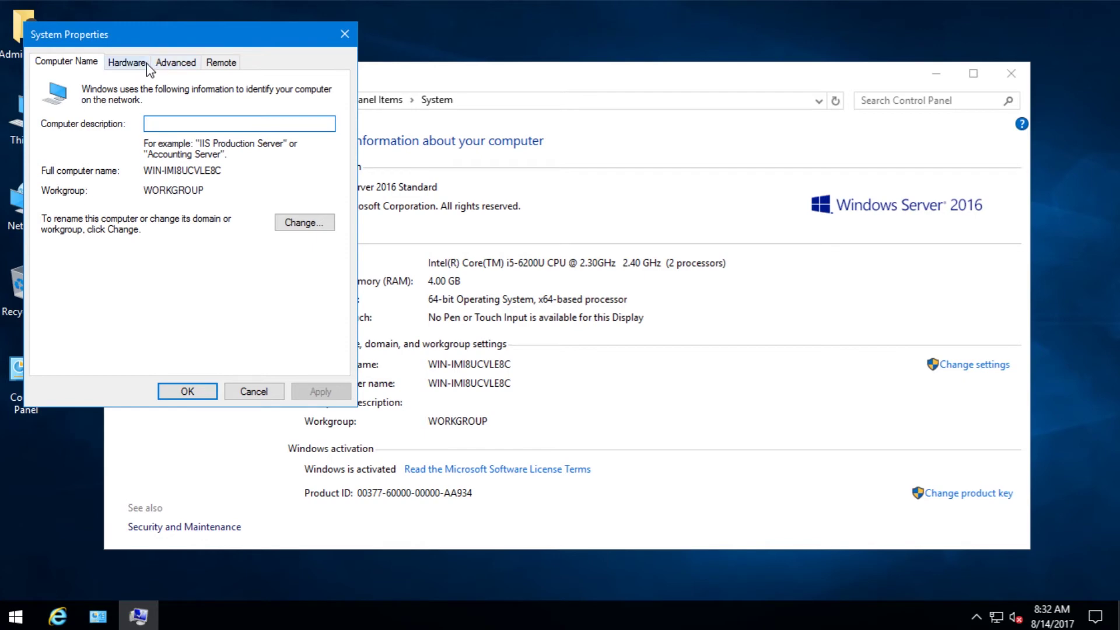
pyautogui.click(127, 63)
pyautogui.click(179, 63)
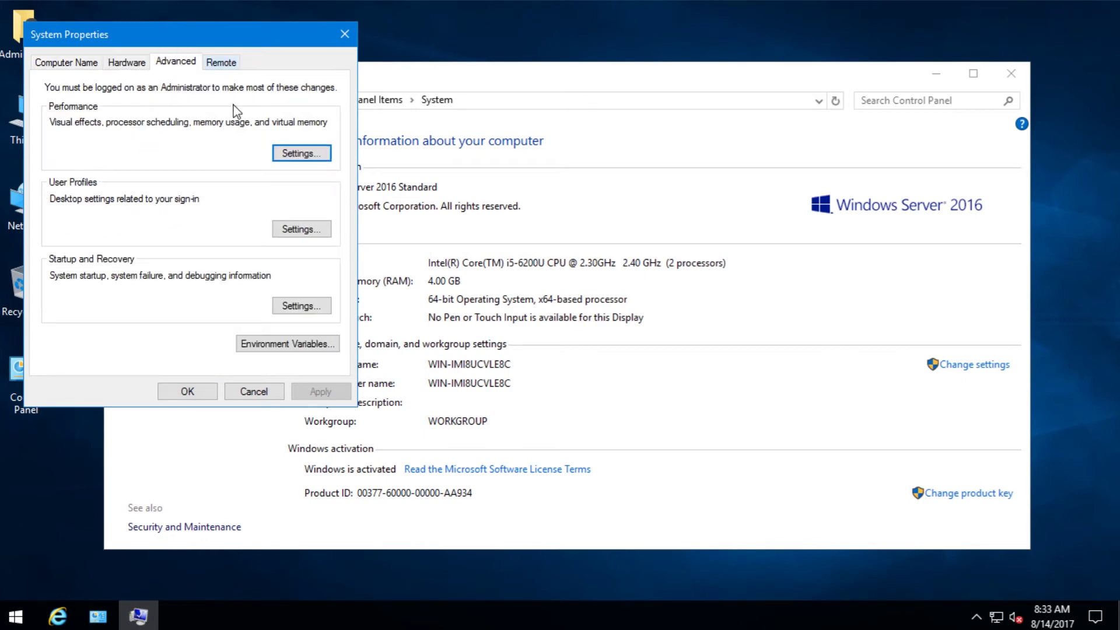
pyautogui.click(279, 349)
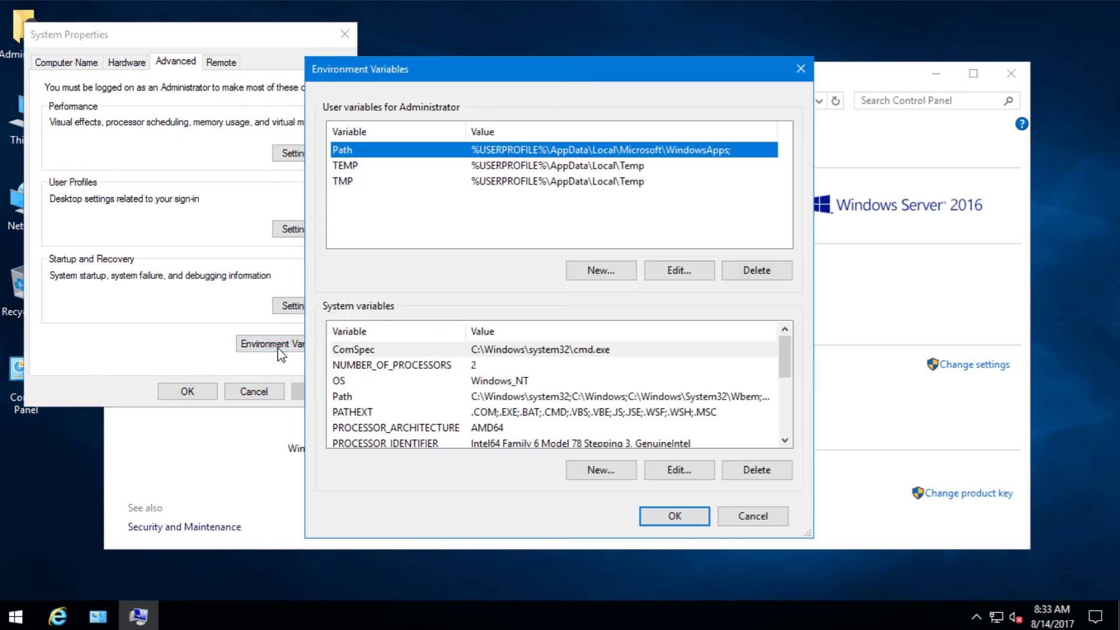
# - Add C:\Program Files\MongoDB\Server\3.4\bin as a new entry in the system Path variable
pyautogui.click(453, 399)
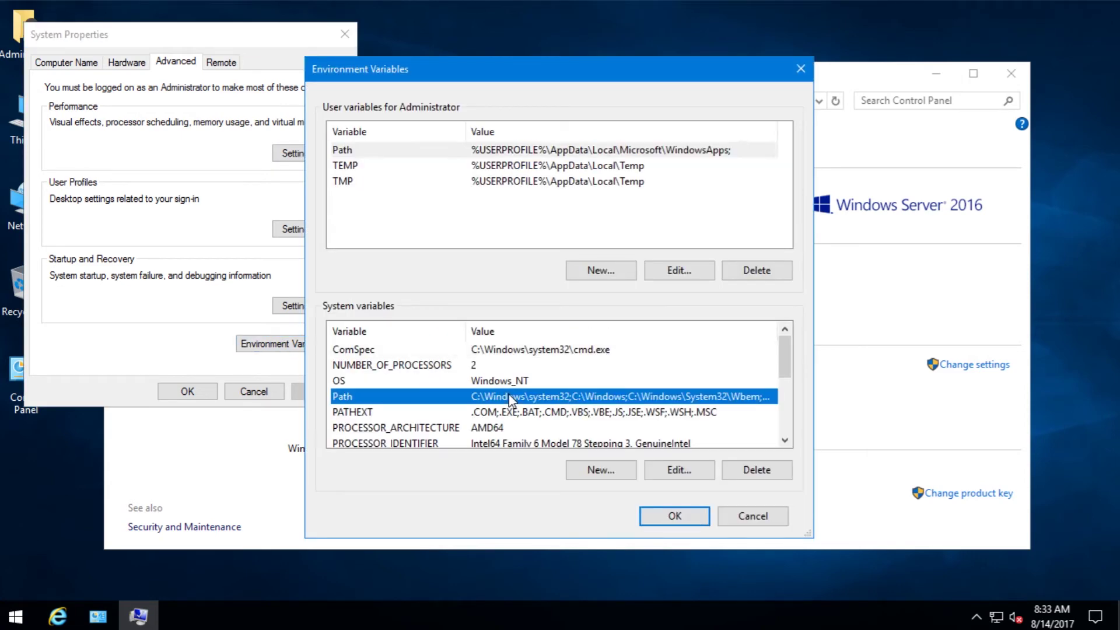
pyautogui.click(682, 472)
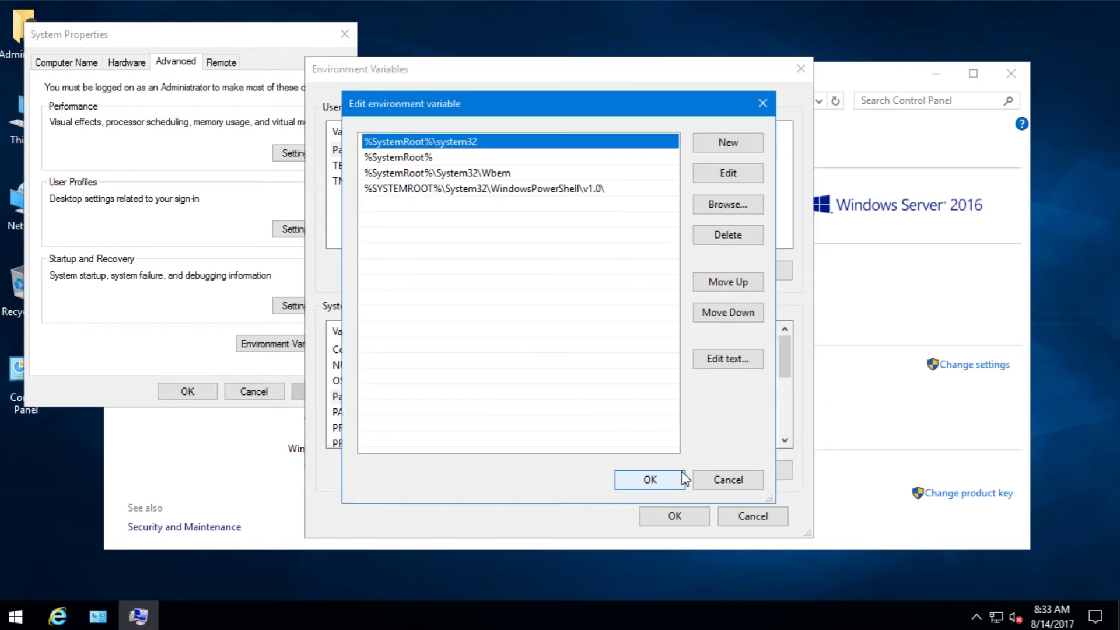
pyautogui.click(736, 145)
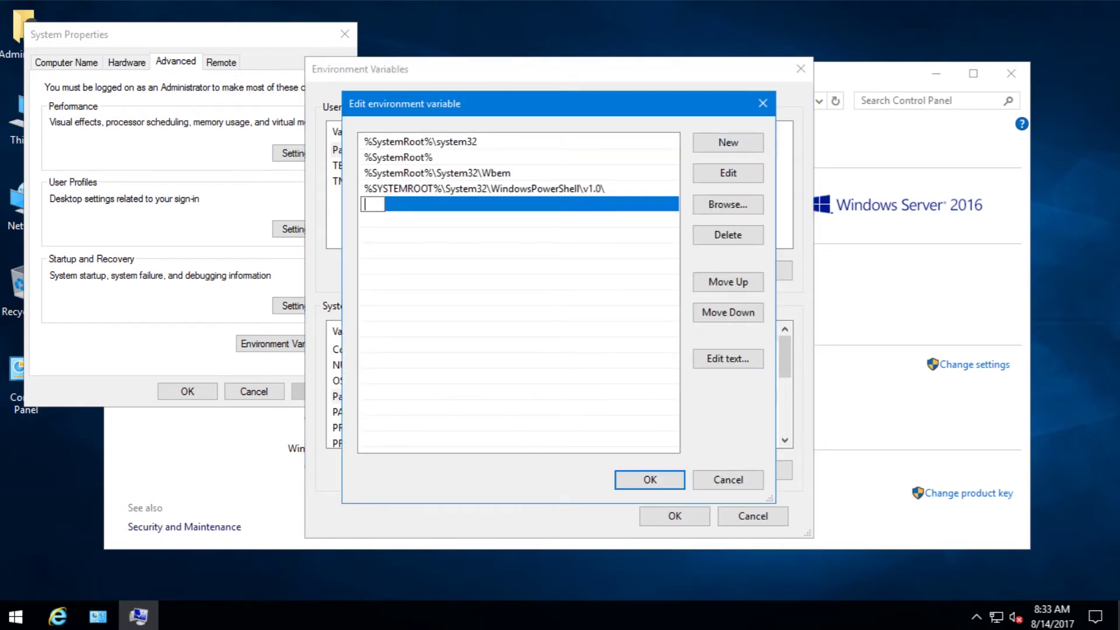
pyautogui.rightClick(376, 205)
pyautogui.click(445, 277)
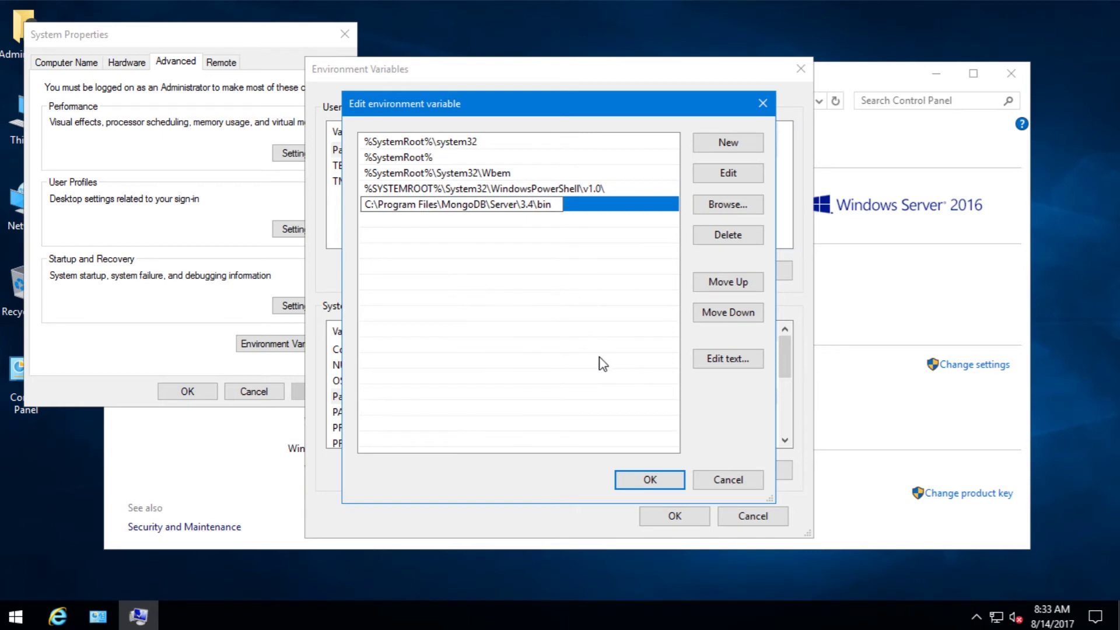
# - Confirm the environment variable changes and close System Properties and the System window
pyautogui.click(649, 480)
pyautogui.click(675, 517)
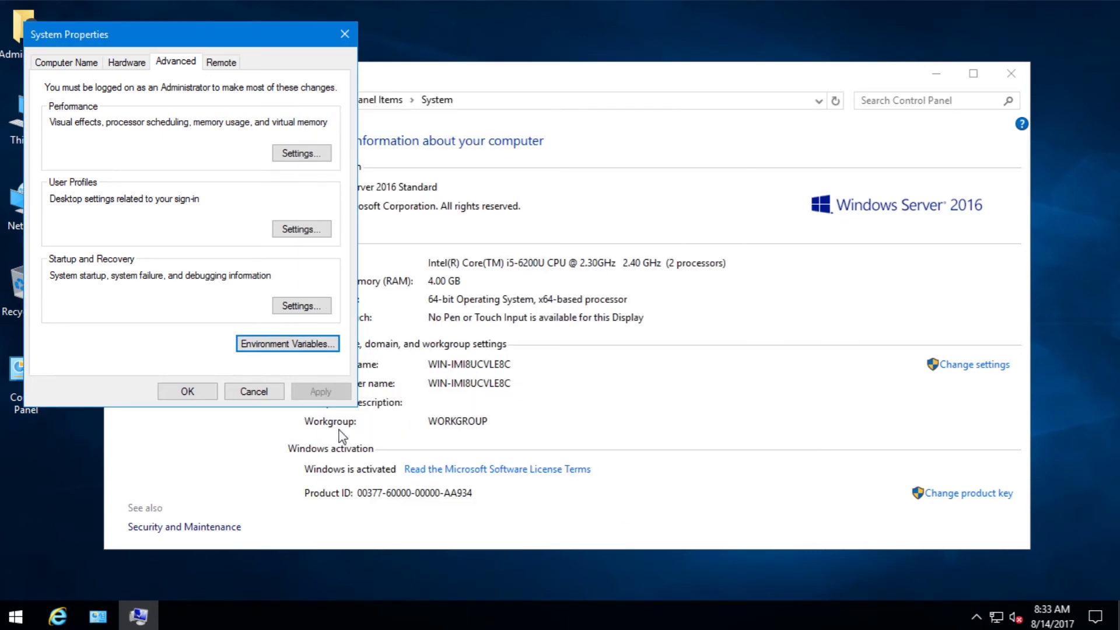
pyautogui.click(187, 392)
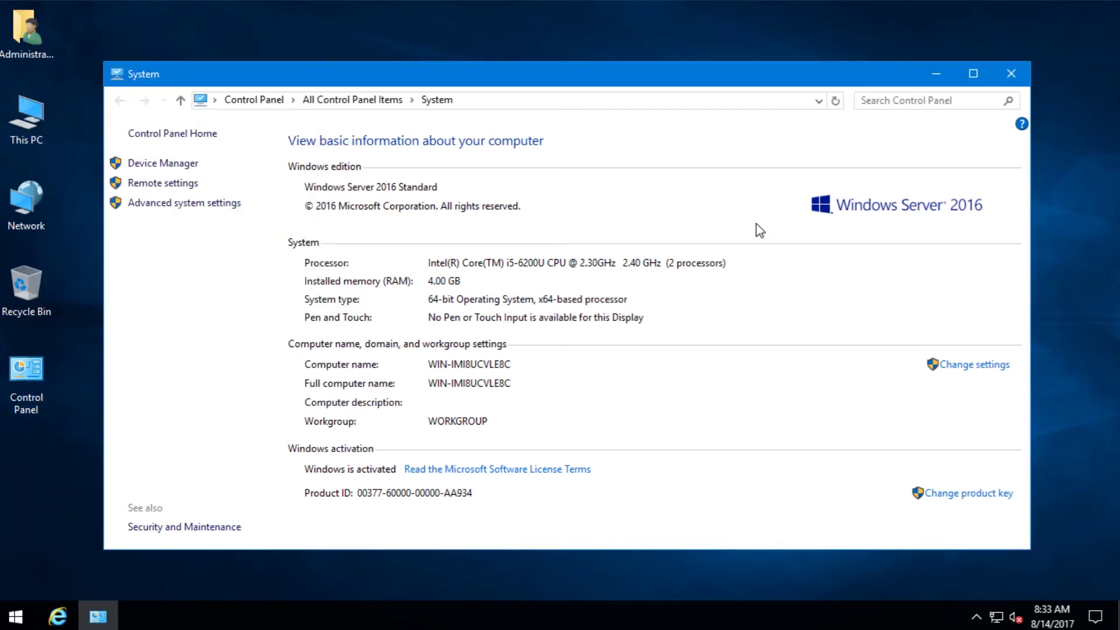
pyautogui.click(1006, 77)
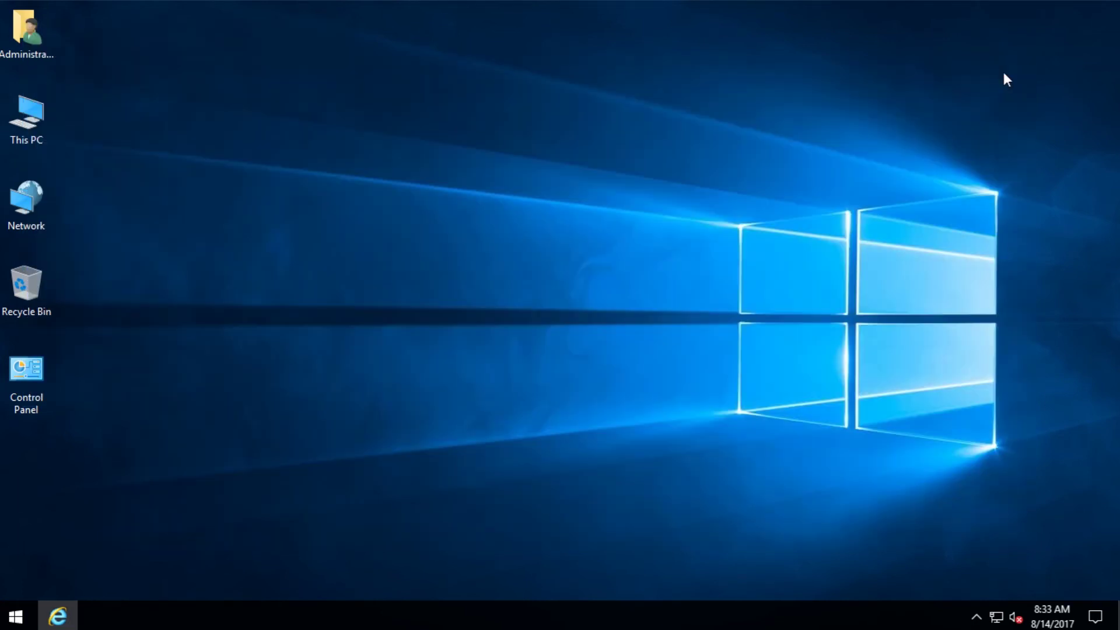
# - Create a new folder named mongodata at the root of Local Disk (C:)
pyautogui.doubleClick(45, 117)
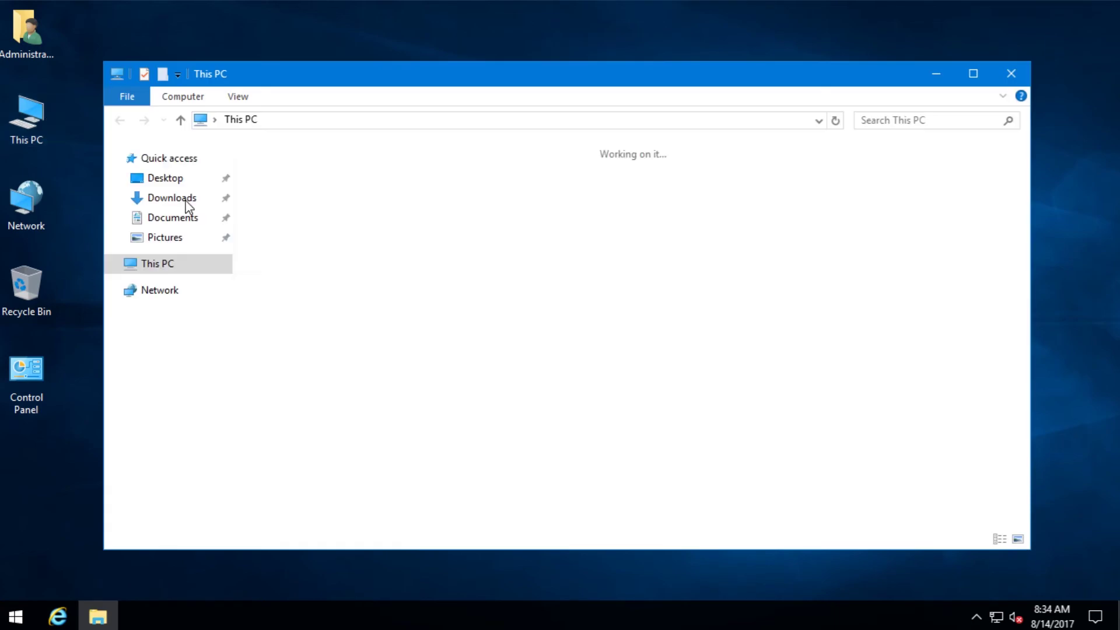
pyautogui.doubleClick(380, 310)
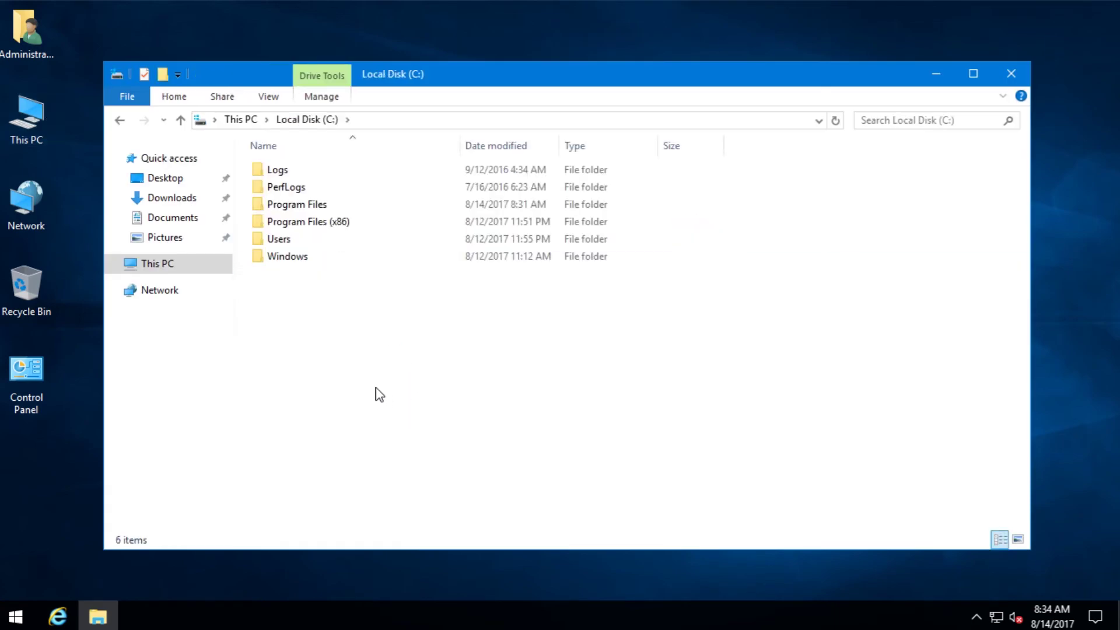
pyautogui.rightClick(348, 395)
pyautogui.moveTo(484, 549)
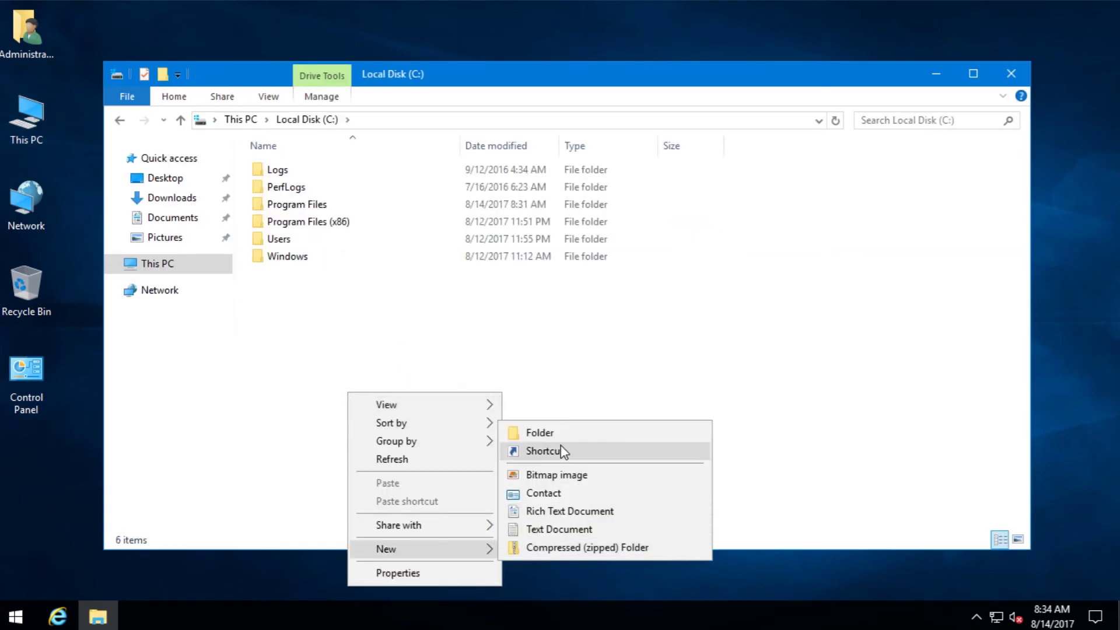
pyautogui.click(560, 440)
pyautogui.write('mon')
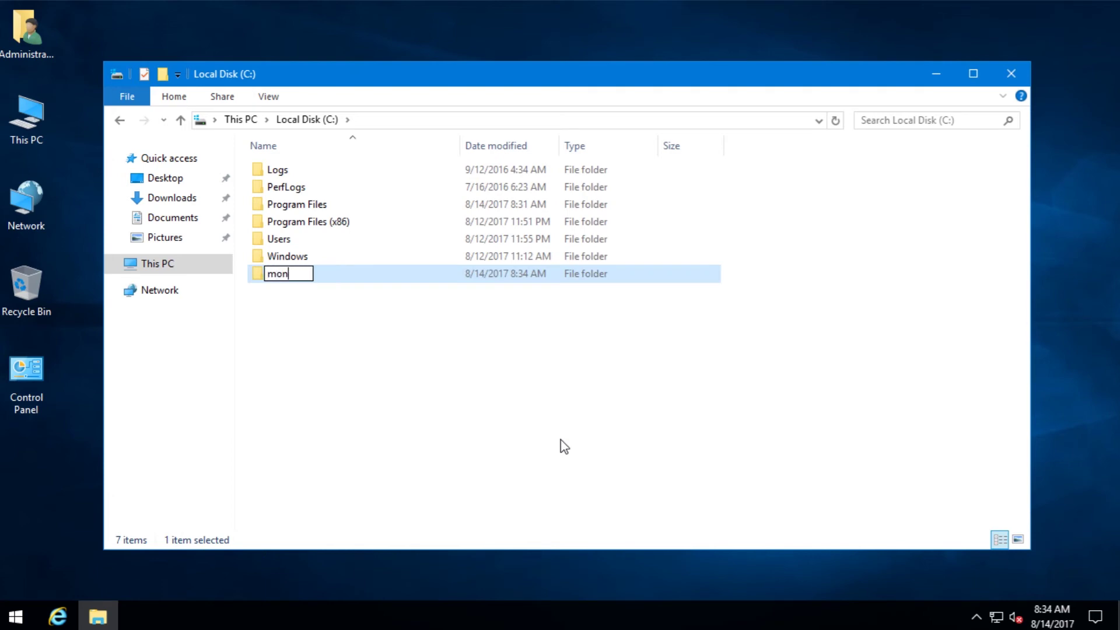
pyautogui.write('godvta')
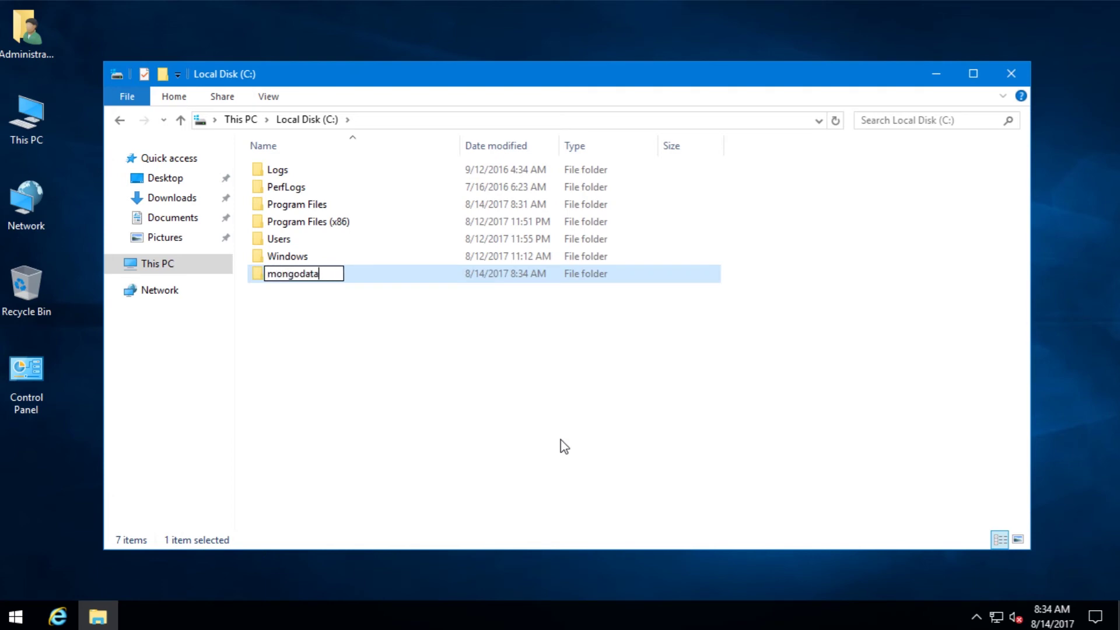
pyautogui.press('Return')
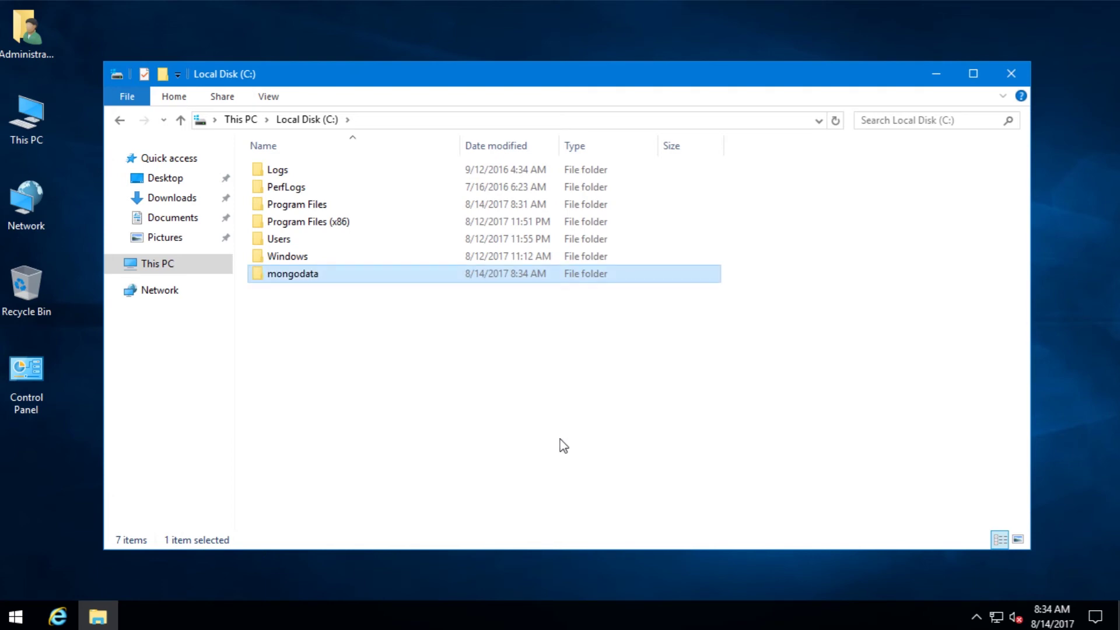
# - Close File Explorer and launch Command Prompt from a Start search for cmd
pyautogui.click(1012, 74)
pyautogui.click(15, 617)
pyautogui.write('cmd')
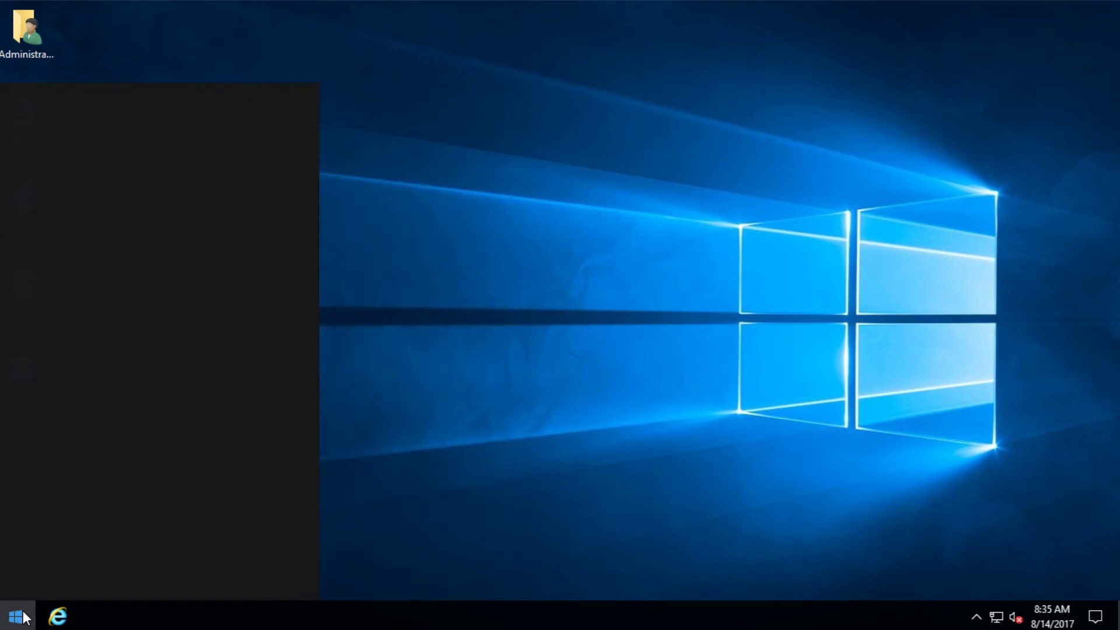
pyautogui.click(181, 156)
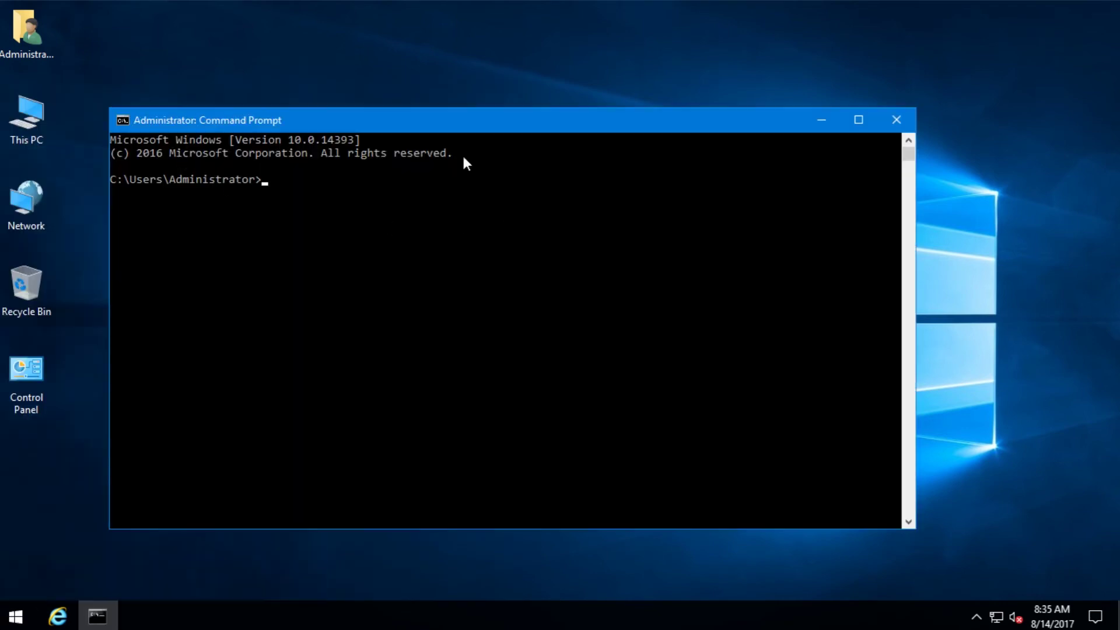
# - Enlarge the console font to size 20 and move the window up and right
pyautogui.rightClick(447, 129)
pyautogui.click(493, 292)
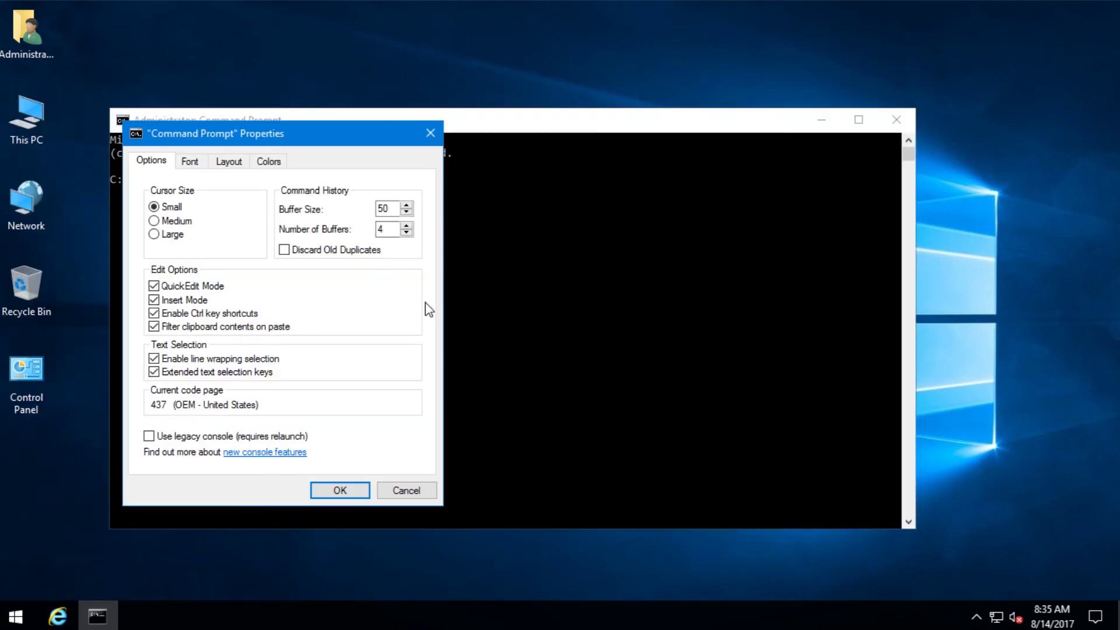
pyautogui.click(193, 161)
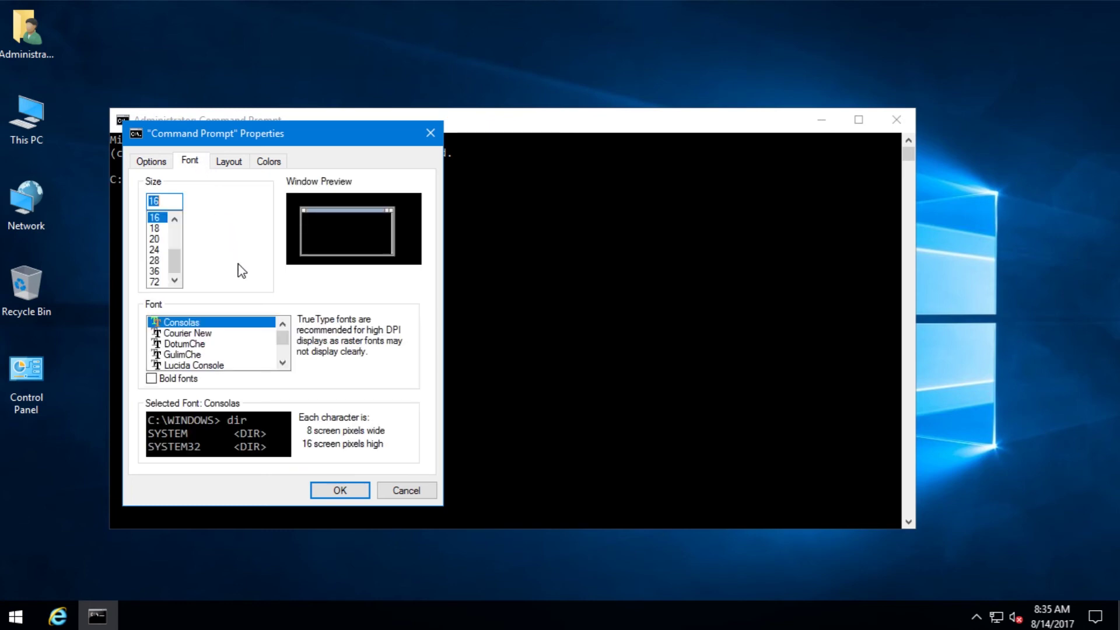
pyautogui.click(166, 239)
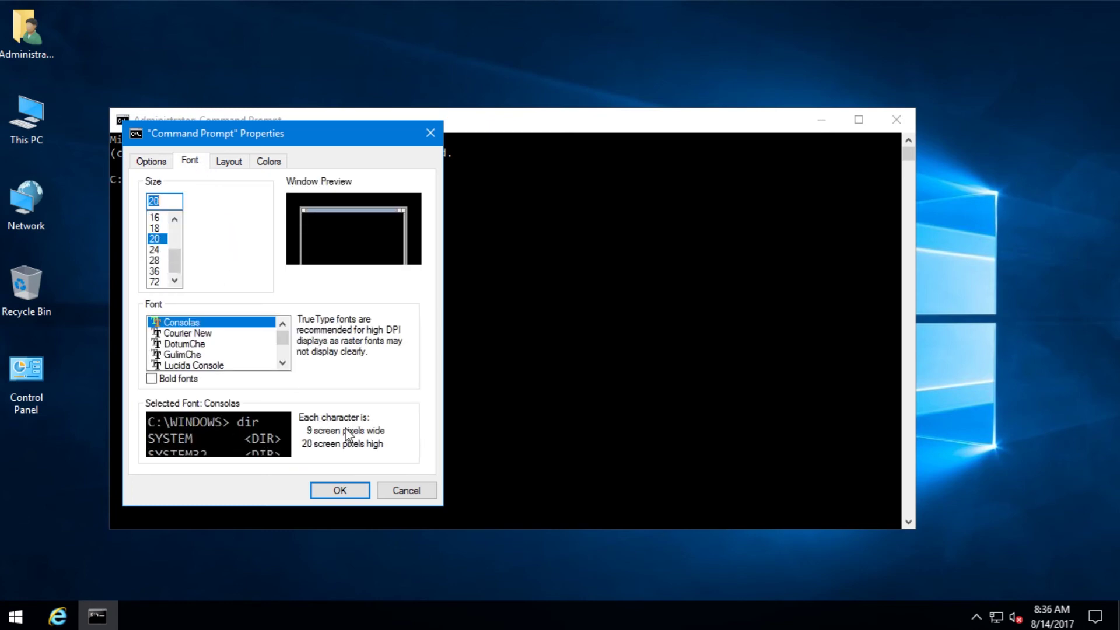
pyautogui.click(357, 490)
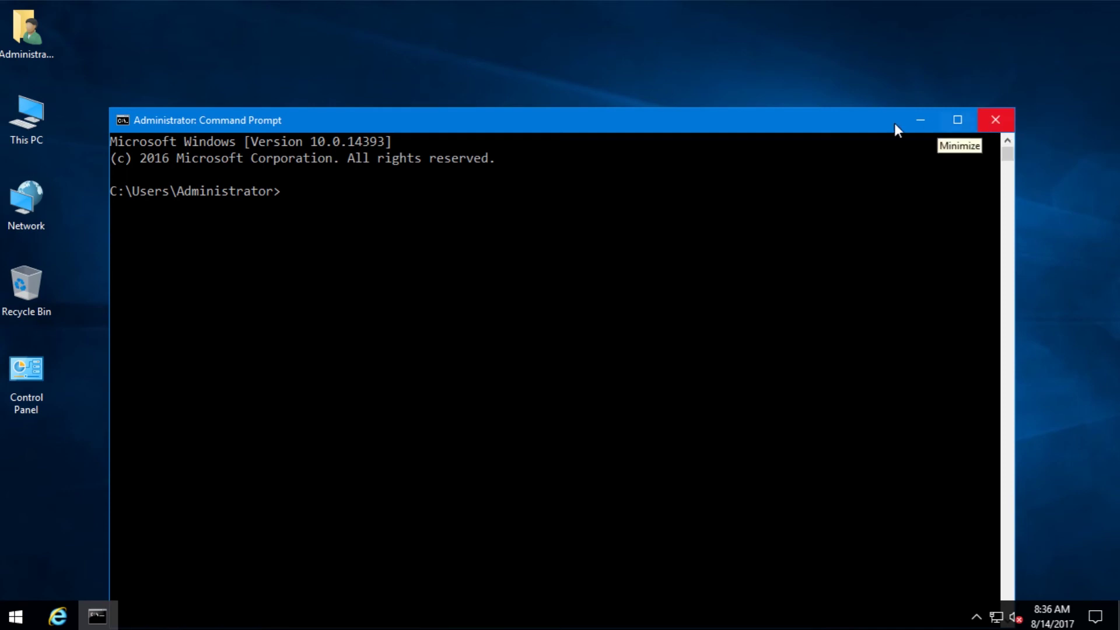
pyautogui.moveTo(859, 119); pyautogui.dragTo(908, 57)
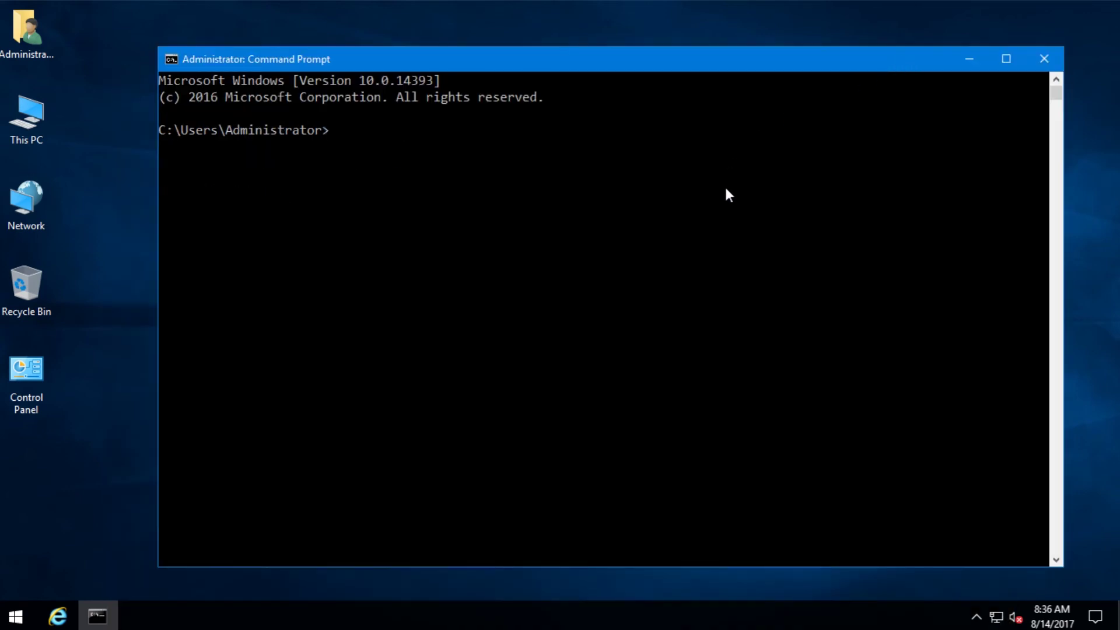
# - Check mongo --version, clear the screen with cls, and start mongod --dbpath C:\mongodata
pyautogui.write('mongo --version')
pyautogui.press('Return')
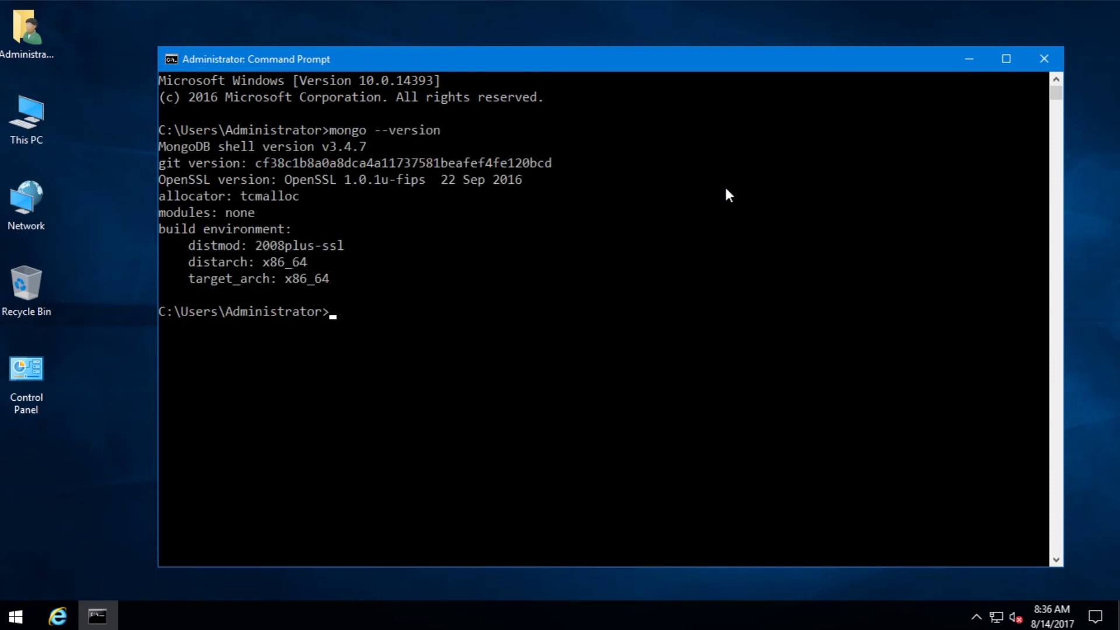
pyautogui.write('cls')
pyautogui.press('Return')
pyautogui.write('mongod --dbpath C:\\mongod')
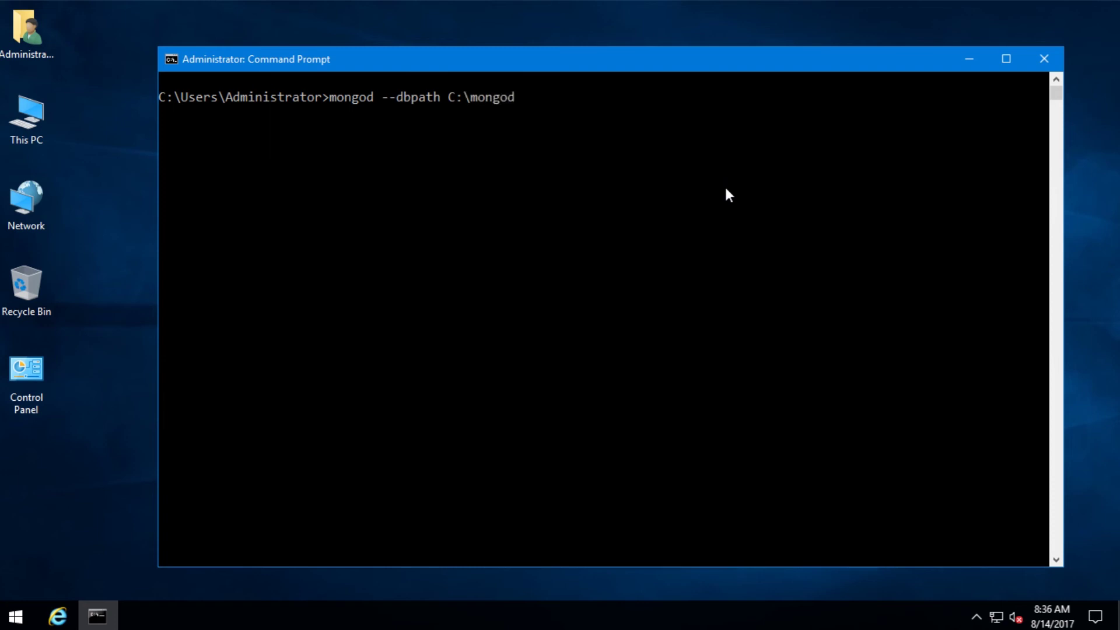
pyautogui.write('ata')
pyautogui.press('Return')
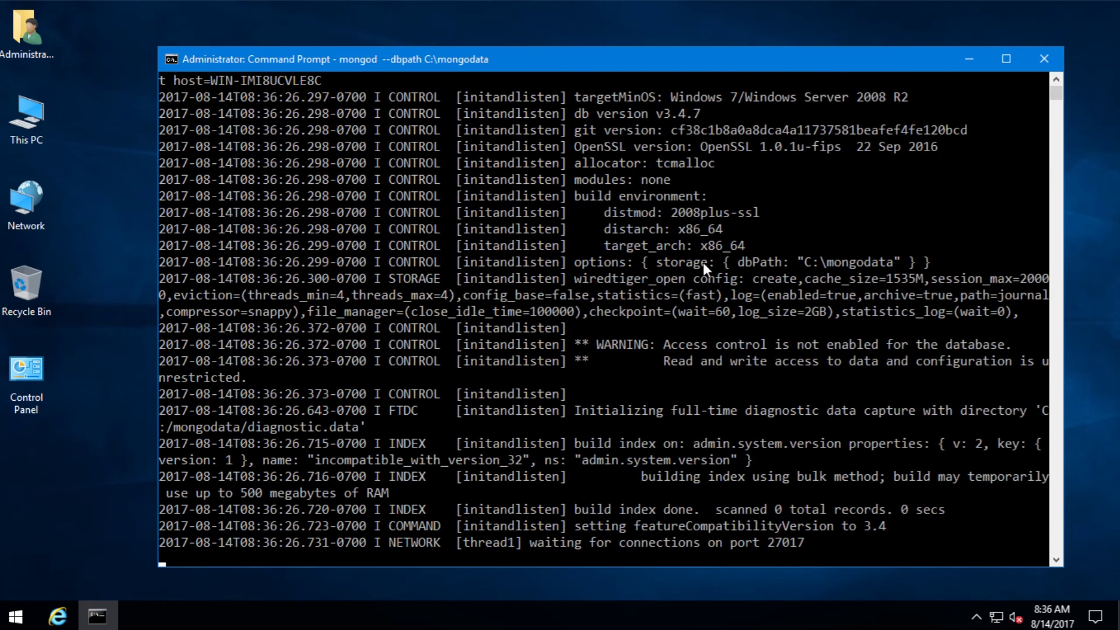
# - Open a second Command Prompt and run mongo to connect to the server on port 27017
pyautogui.click(17, 617)
pyautogui.click(16, 615)
pyautogui.write('cmd')
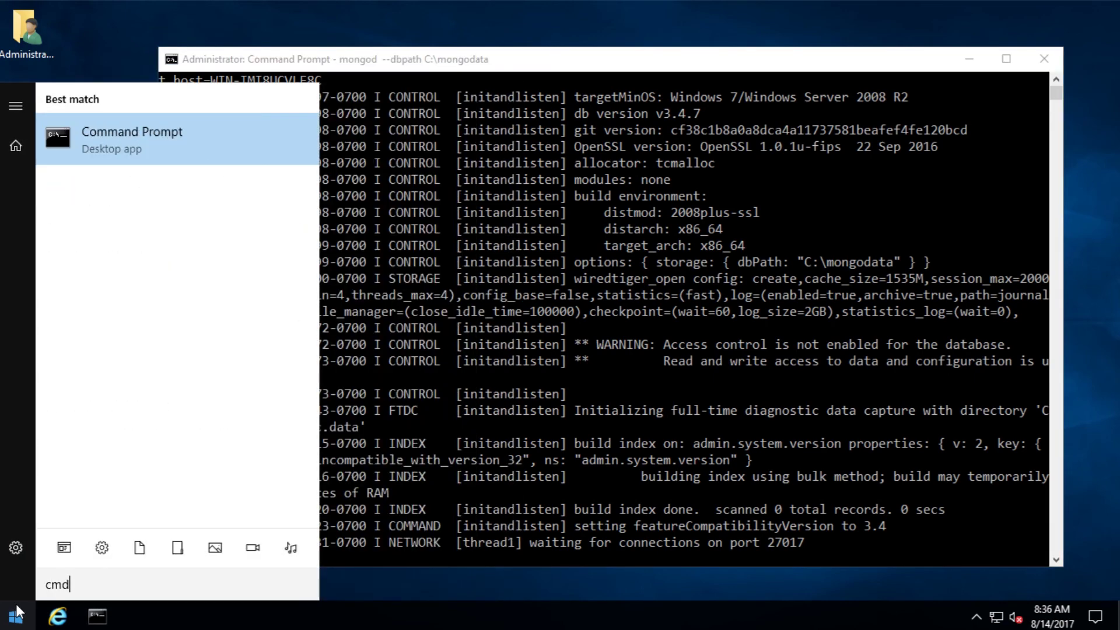
pyautogui.press('Return')
pyautogui.moveTo(464, 102); pyautogui.dragTo(505, 70)
pyautogui.write('mongo')
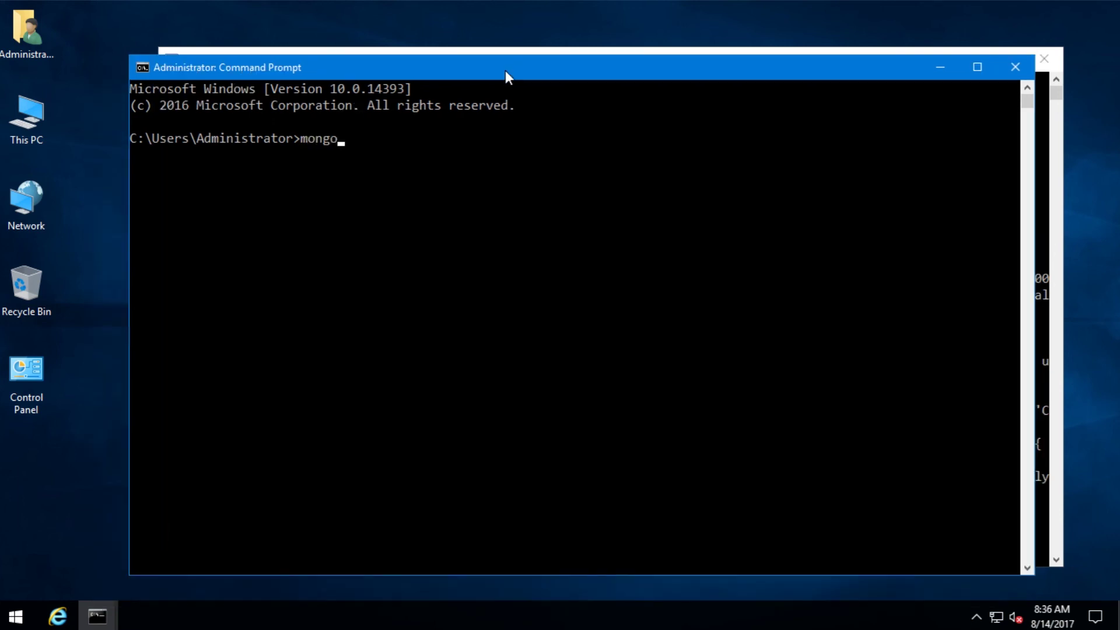
pyautogui.press('Return')
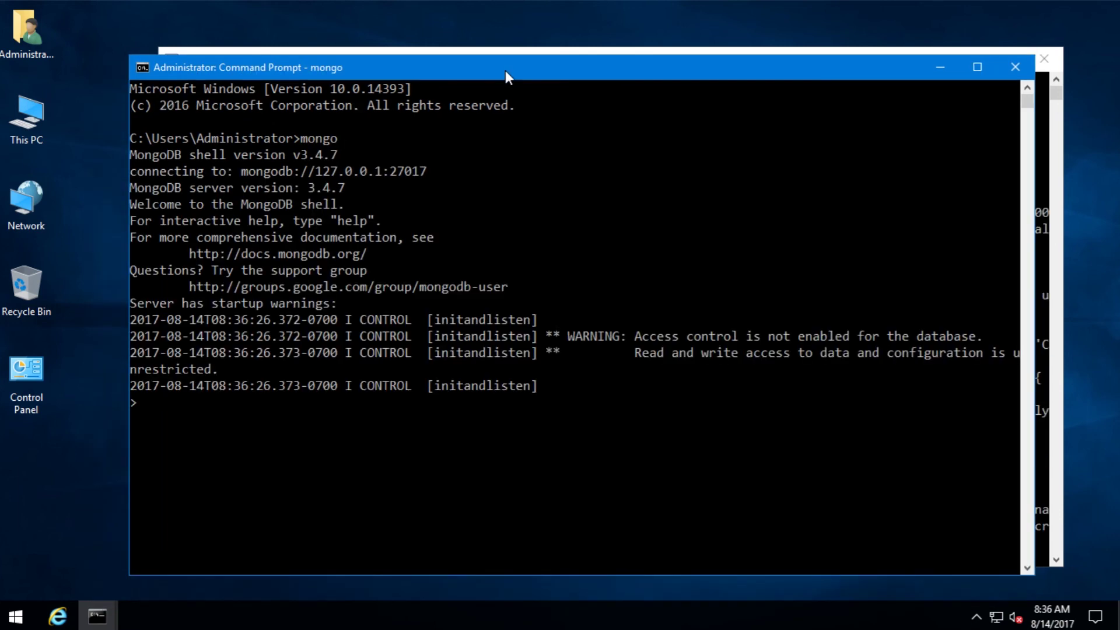
# - List the server's databases with show dbs
pyautogui.click(452, 401)
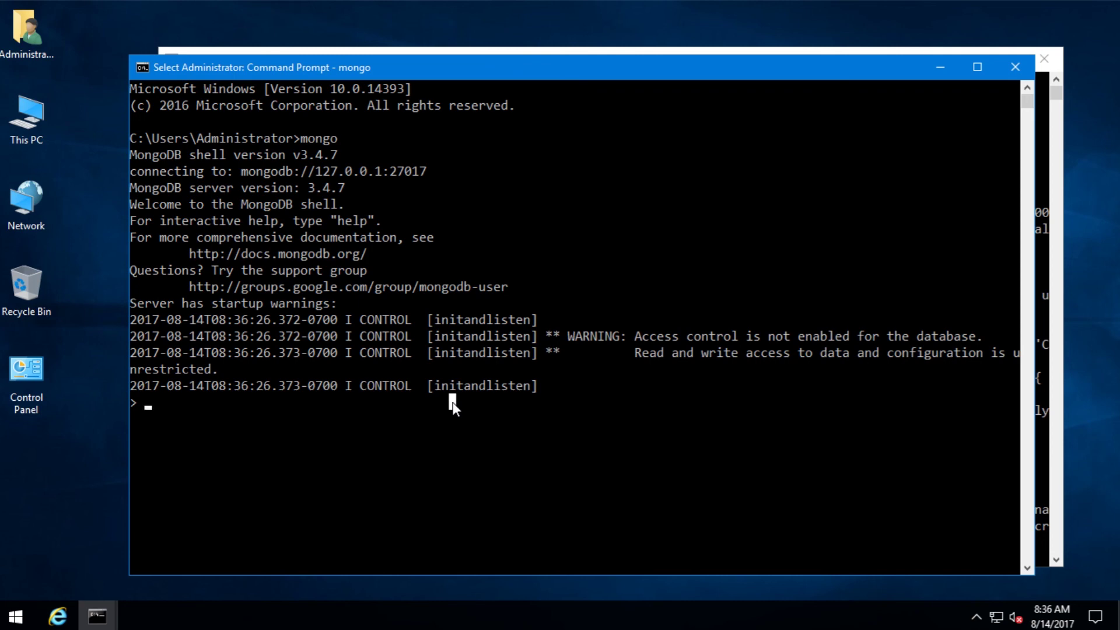
pyautogui.write('show dbs')
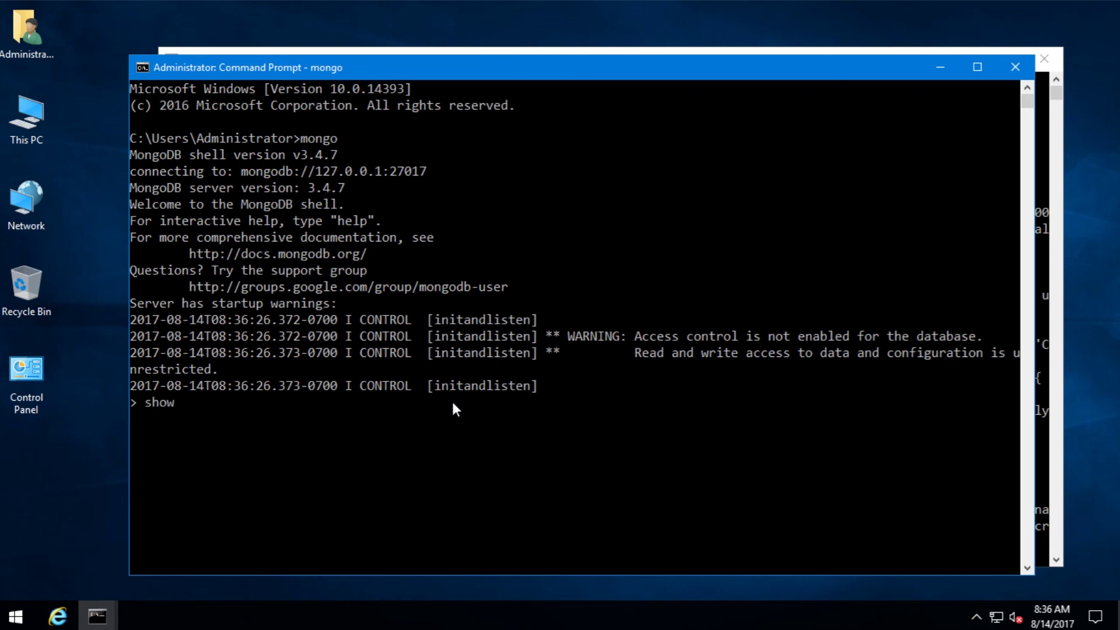
pyautogui.press('Return')
# - Switch to the local database and show its collections, revealing startup_log
pyautogui.write('s')
pyautogui.press('BackSpace')
pyautogui.write('use local')
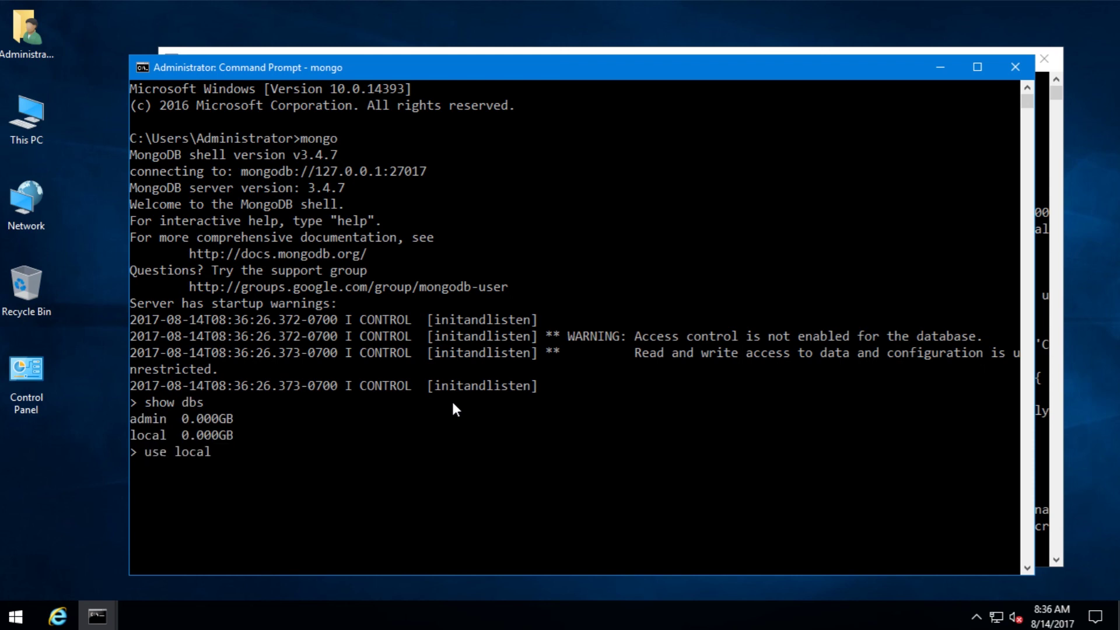
pyautogui.press('Return')
pyautogui.write('show')
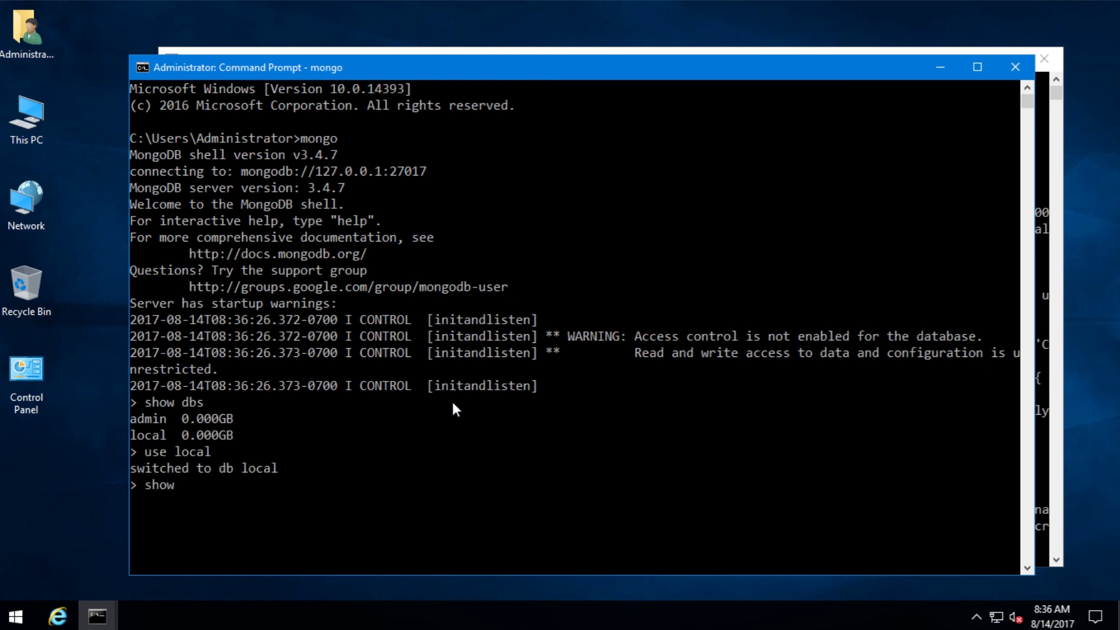
pyautogui.write(' collections')
pyautogui.press('Return')
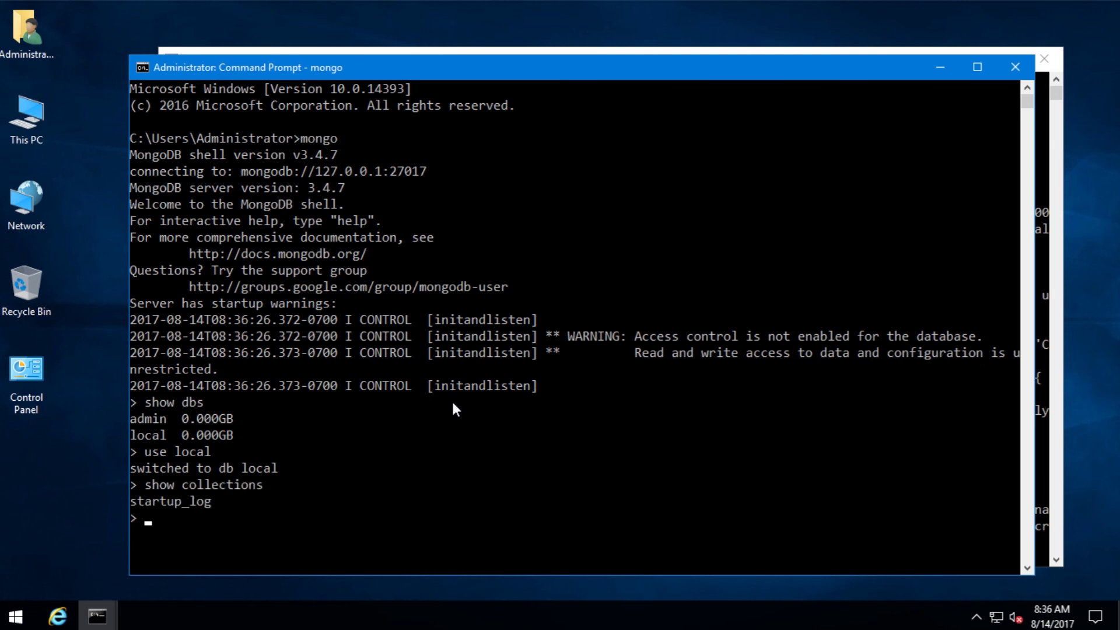